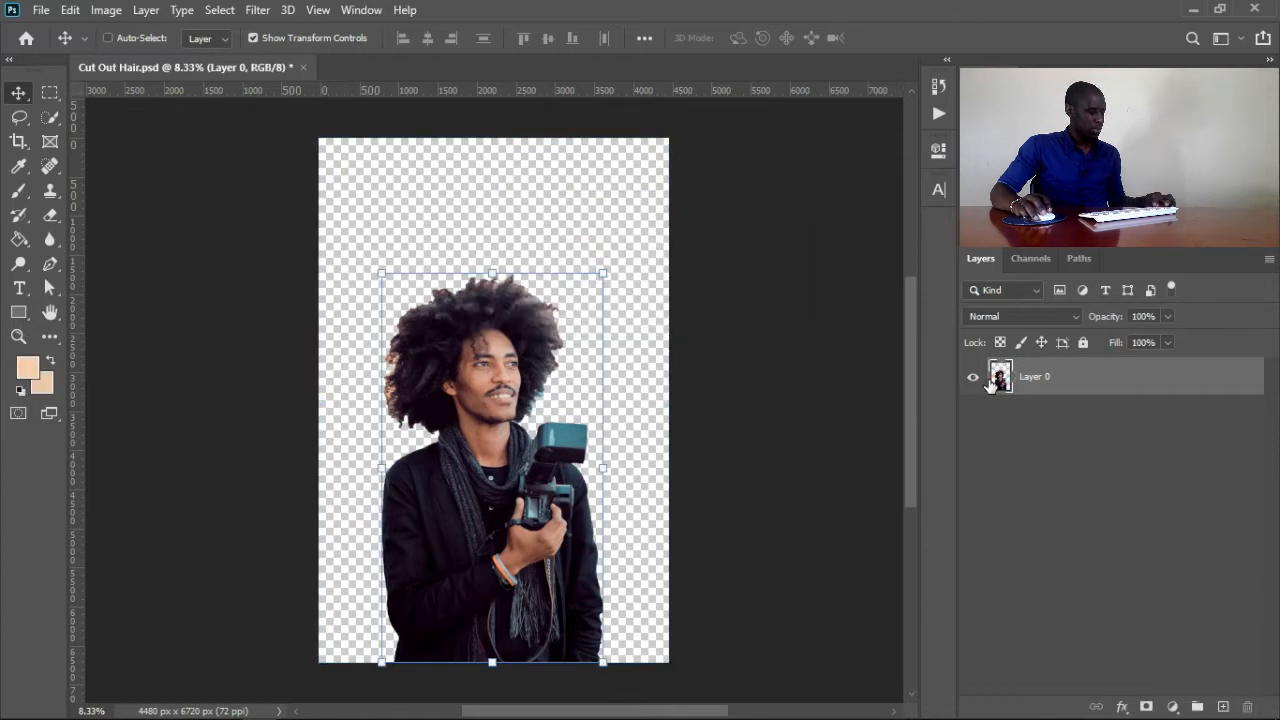
# Restore Layer 0's mask by undoing the last change, disable the mask, and flatten the image.
pyautogui.hotkey('ctrl', 'z')
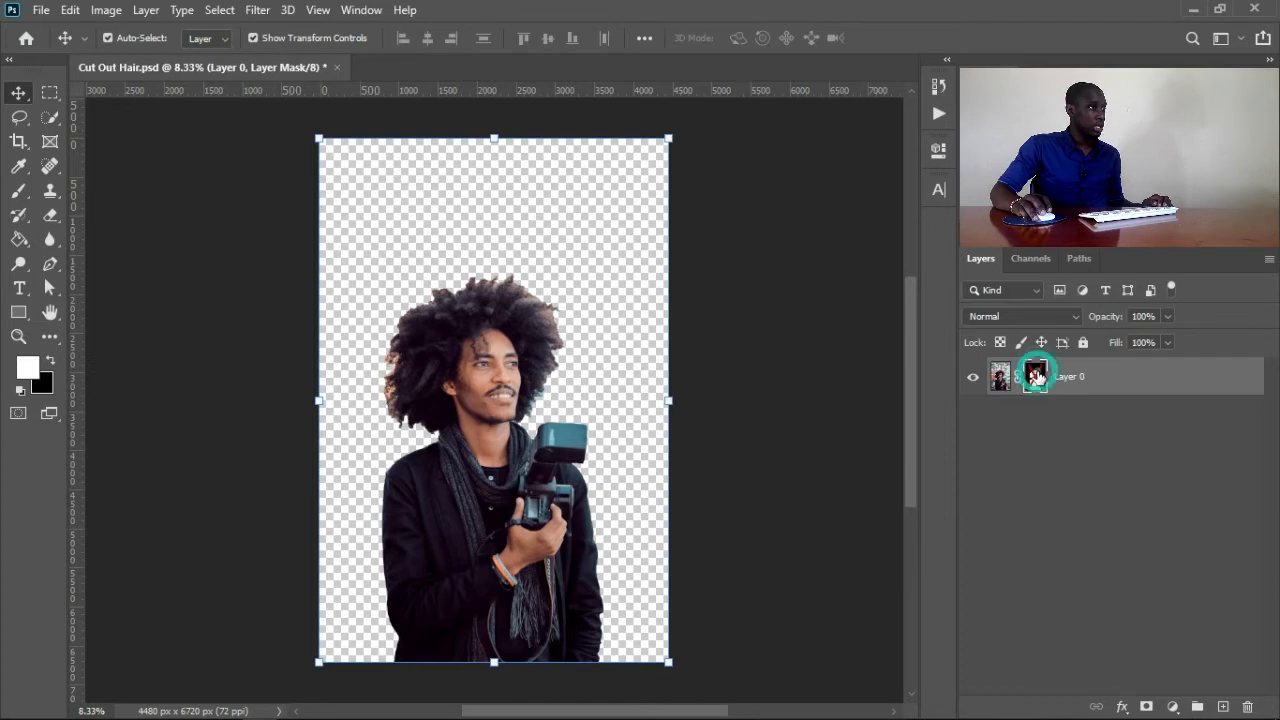
pyautogui.keyDown('shift'); pyautogui.click(1036, 378); pyautogui.keyUp('shift')
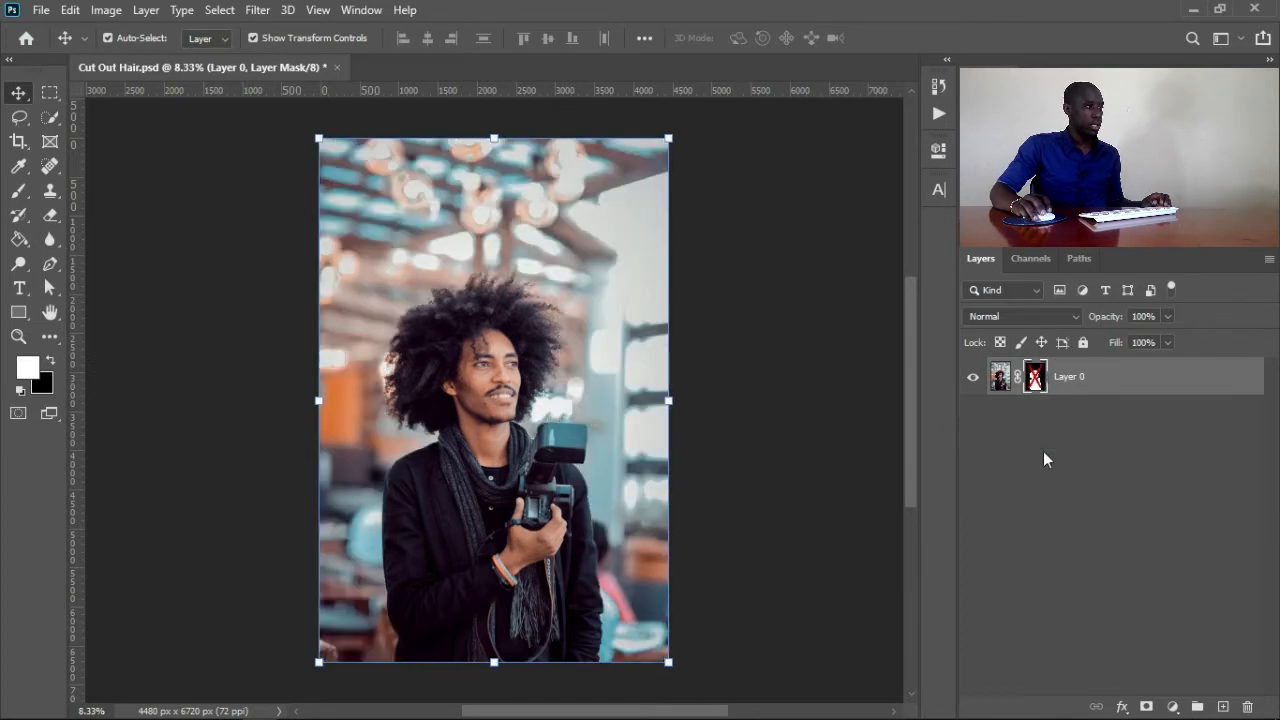
pyautogui.click(1073, 377)
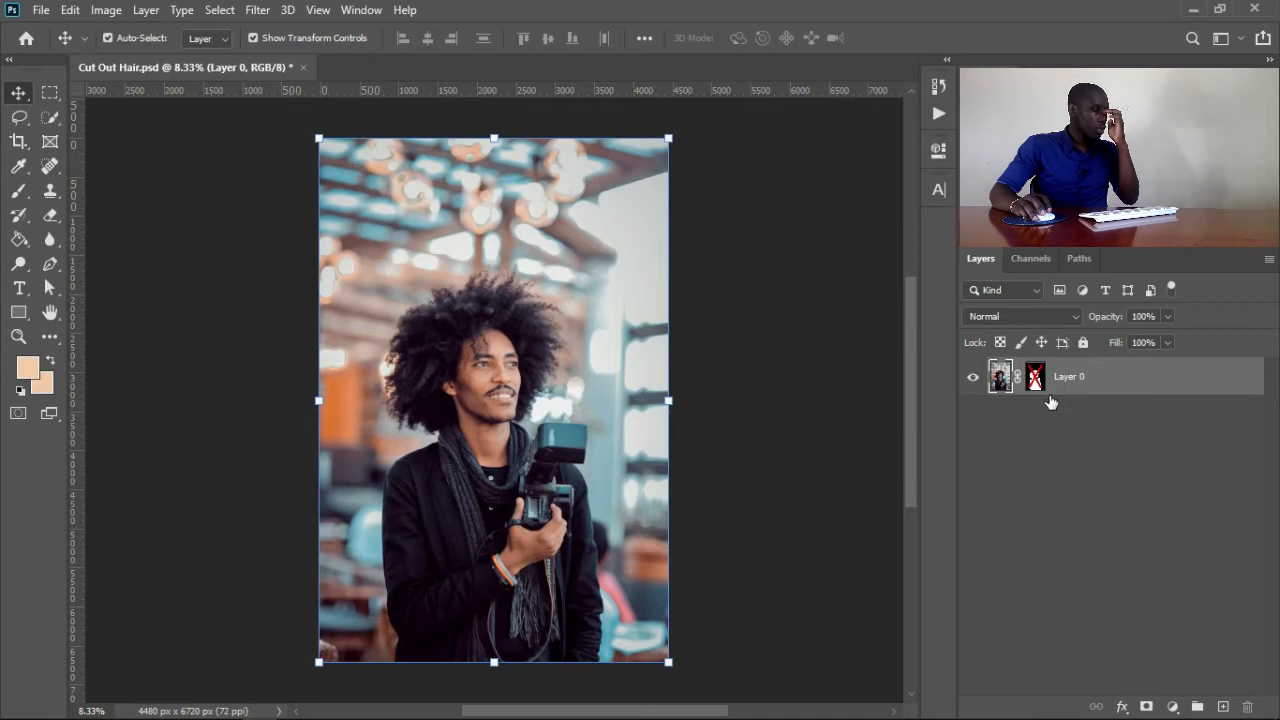
pyautogui.rightClick(1180, 380)
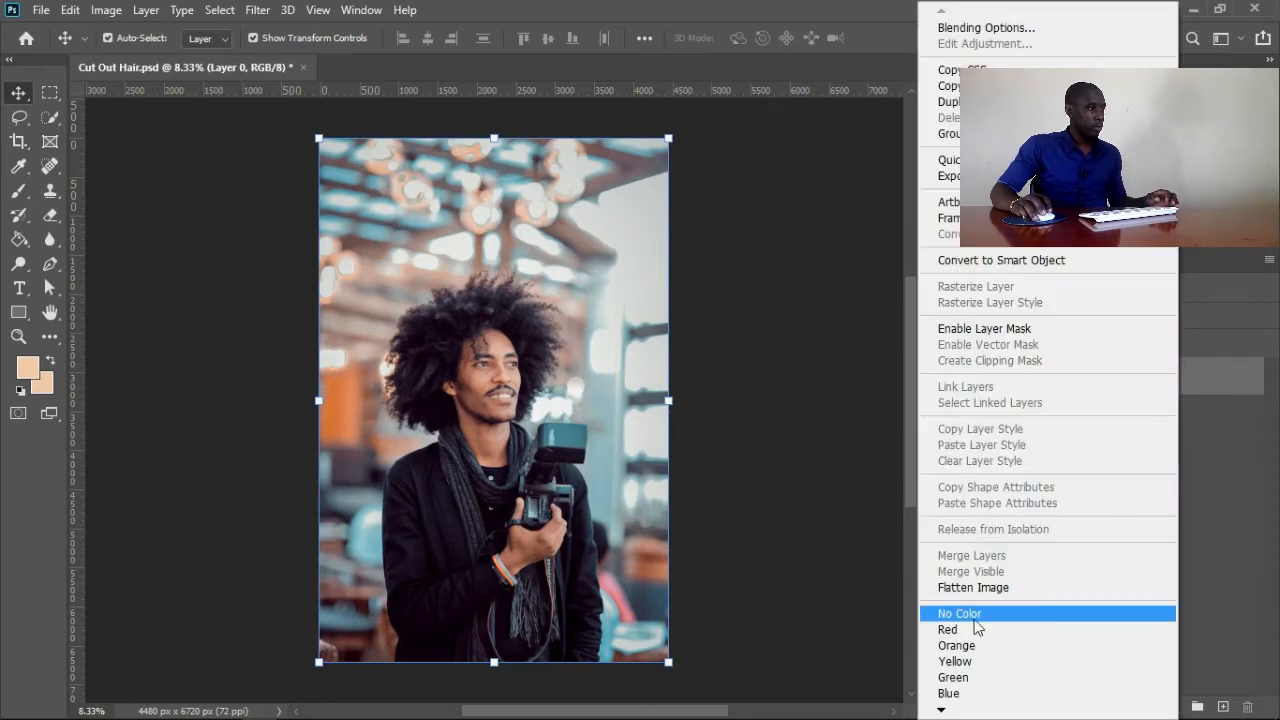
pyautogui.click(967, 588)
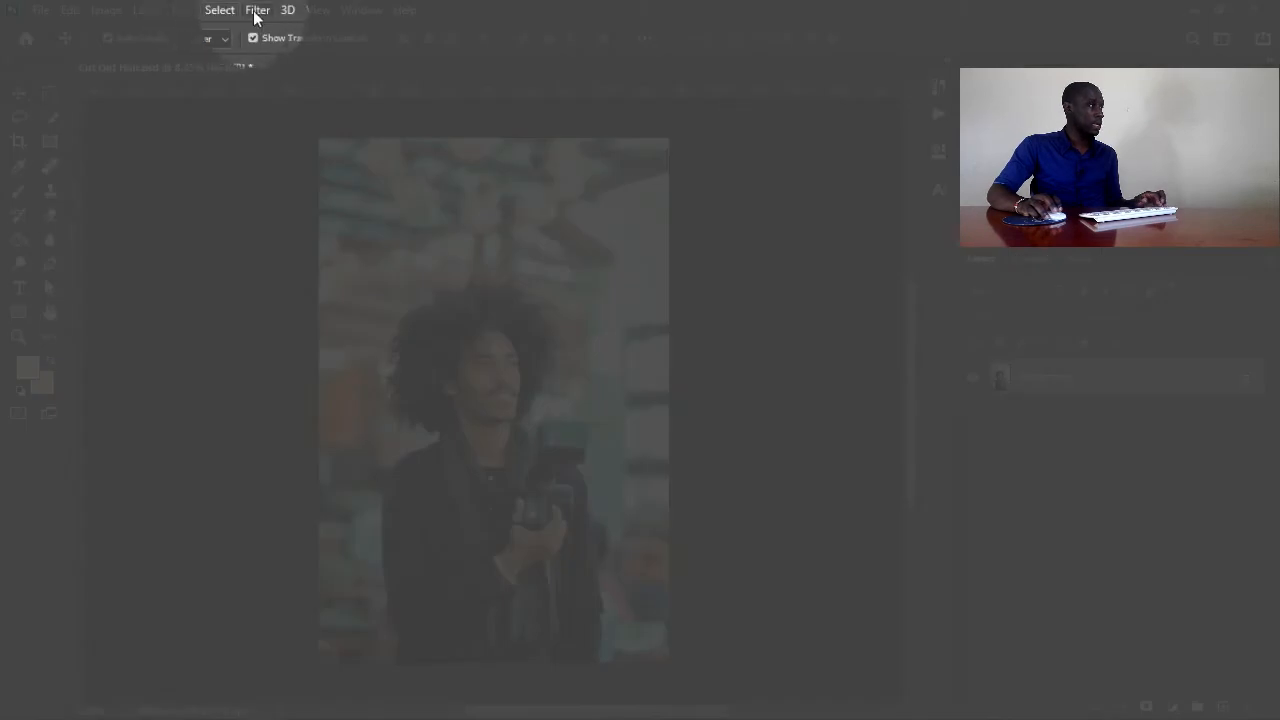
pyautogui.click(222, 10)
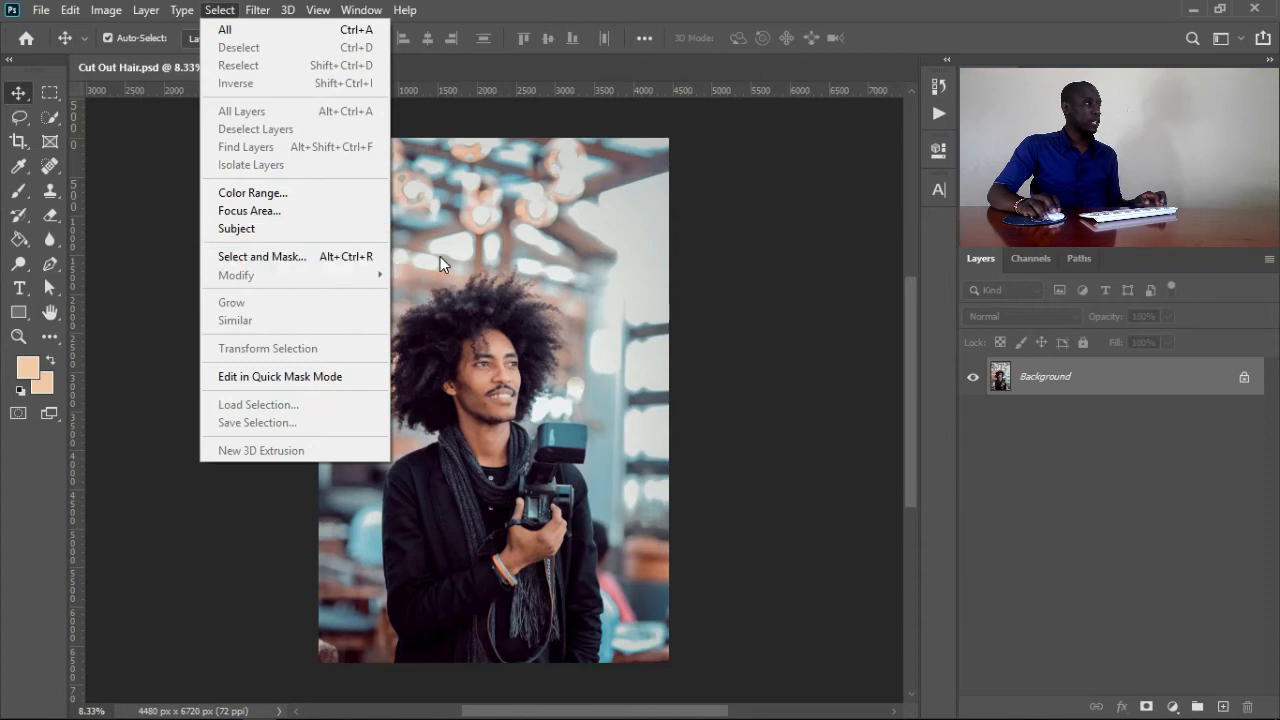
pyautogui.click(440, 256)
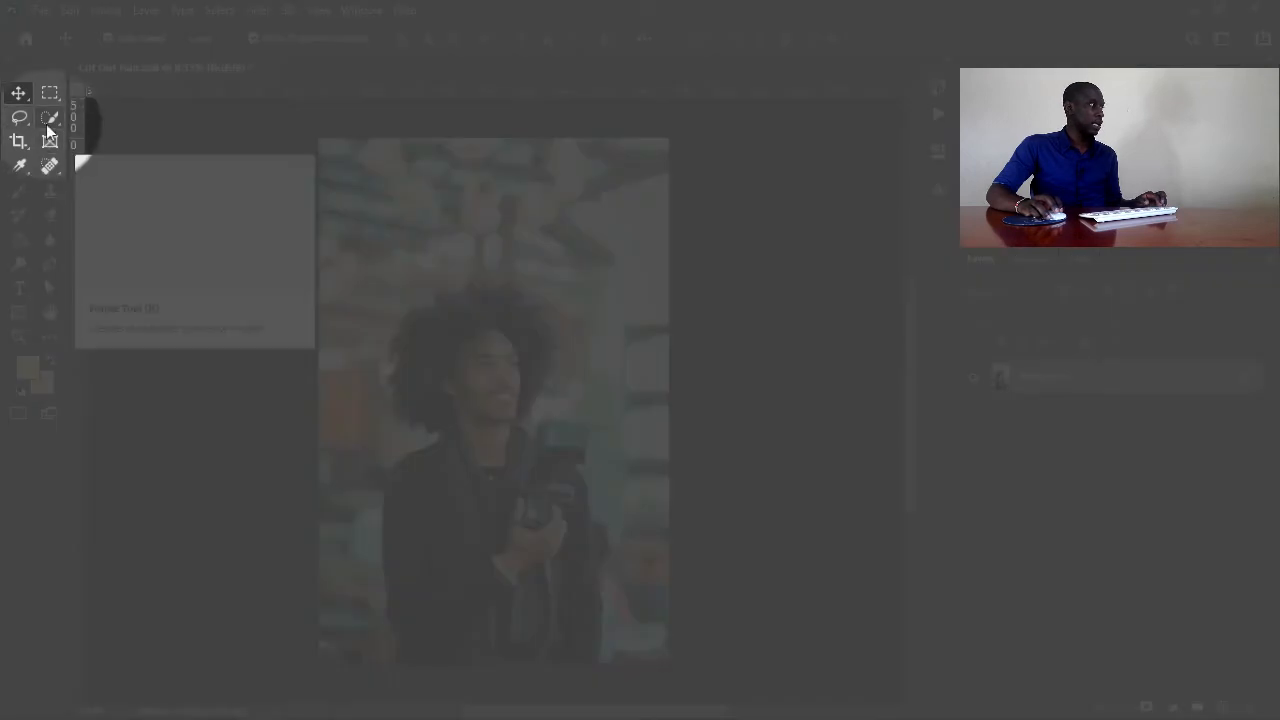
pyautogui.click(46, 124)
pyautogui.rightClick(46, 124)
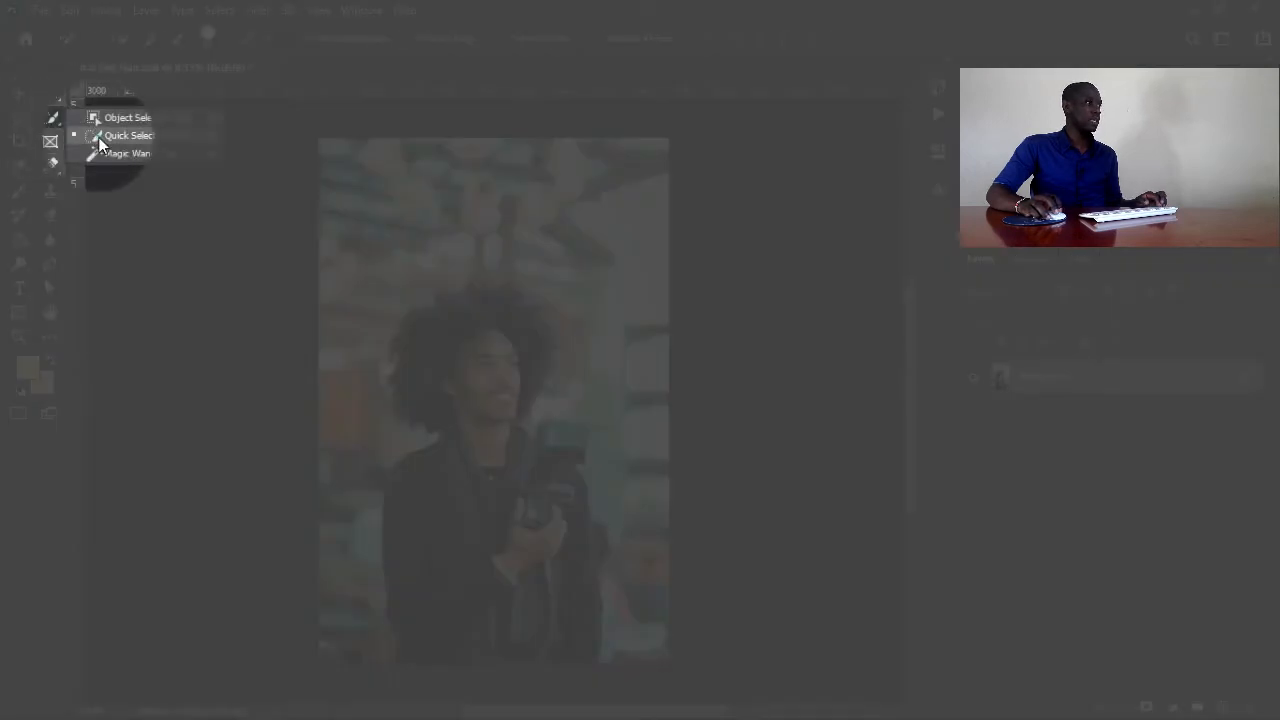
pyautogui.click(98, 137)
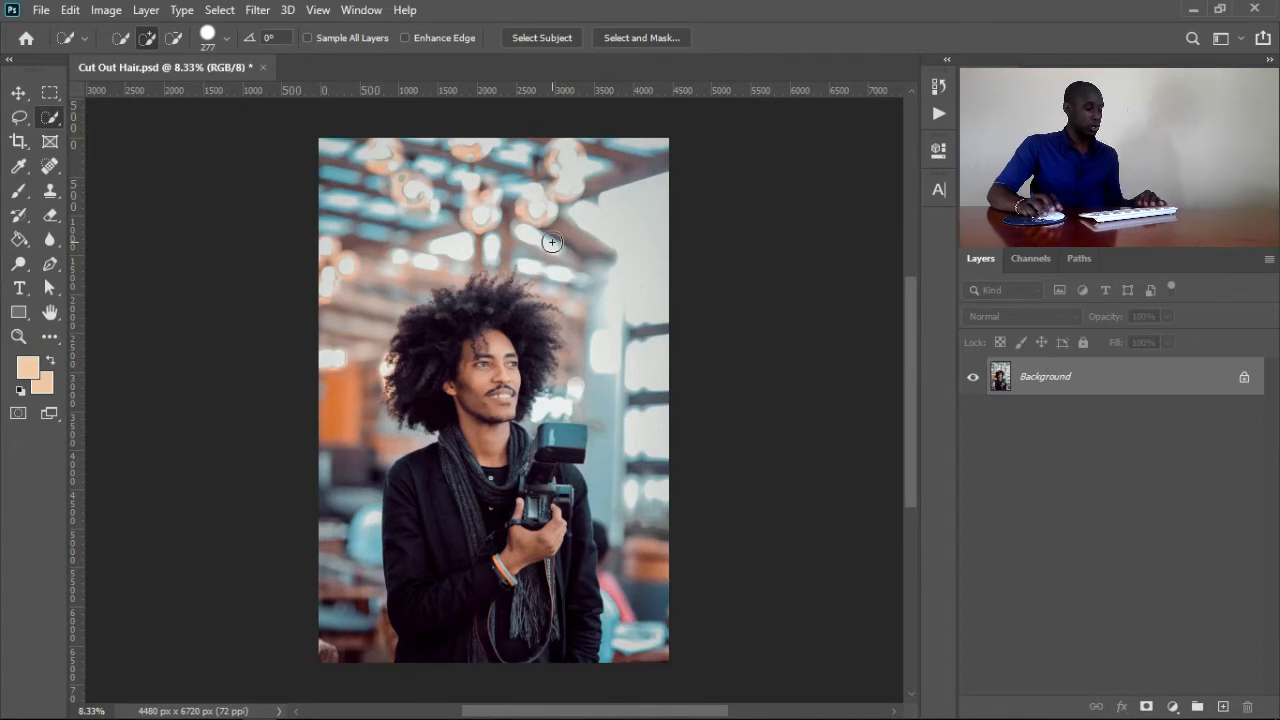
pyautogui.press('v')
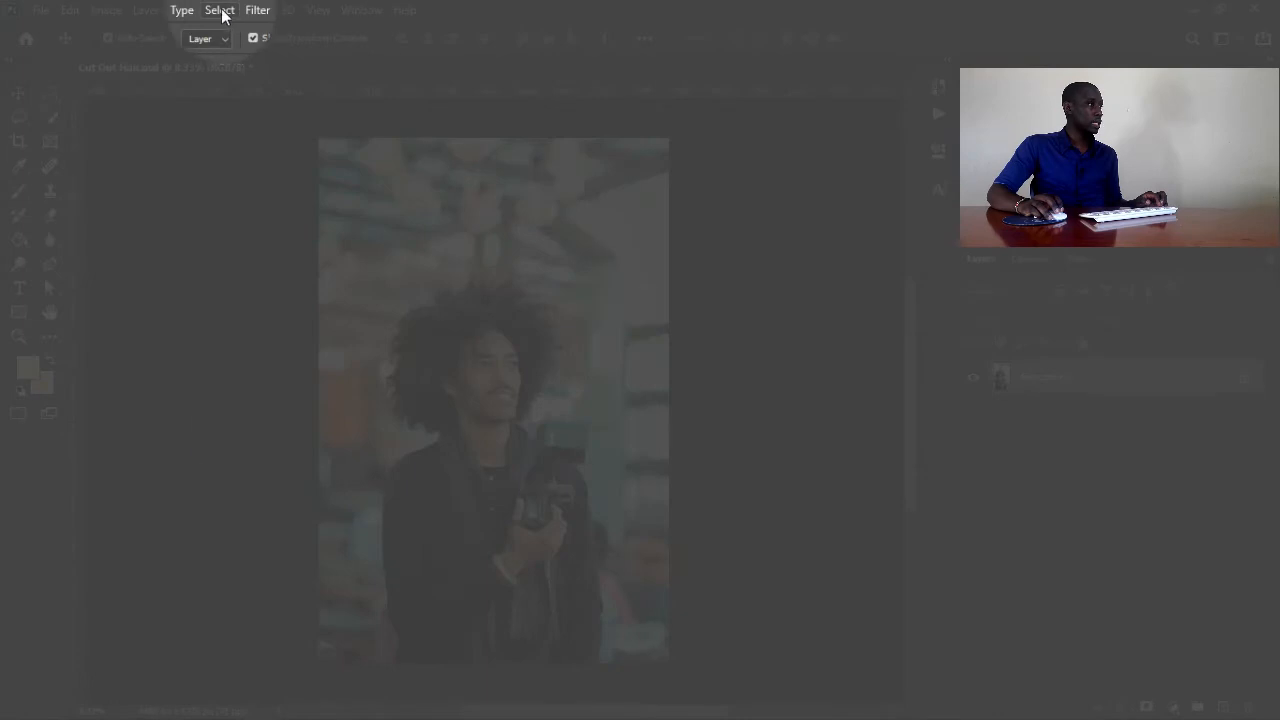
# Select the man automatically with the Subject selection command.
pyautogui.click(220, 11)
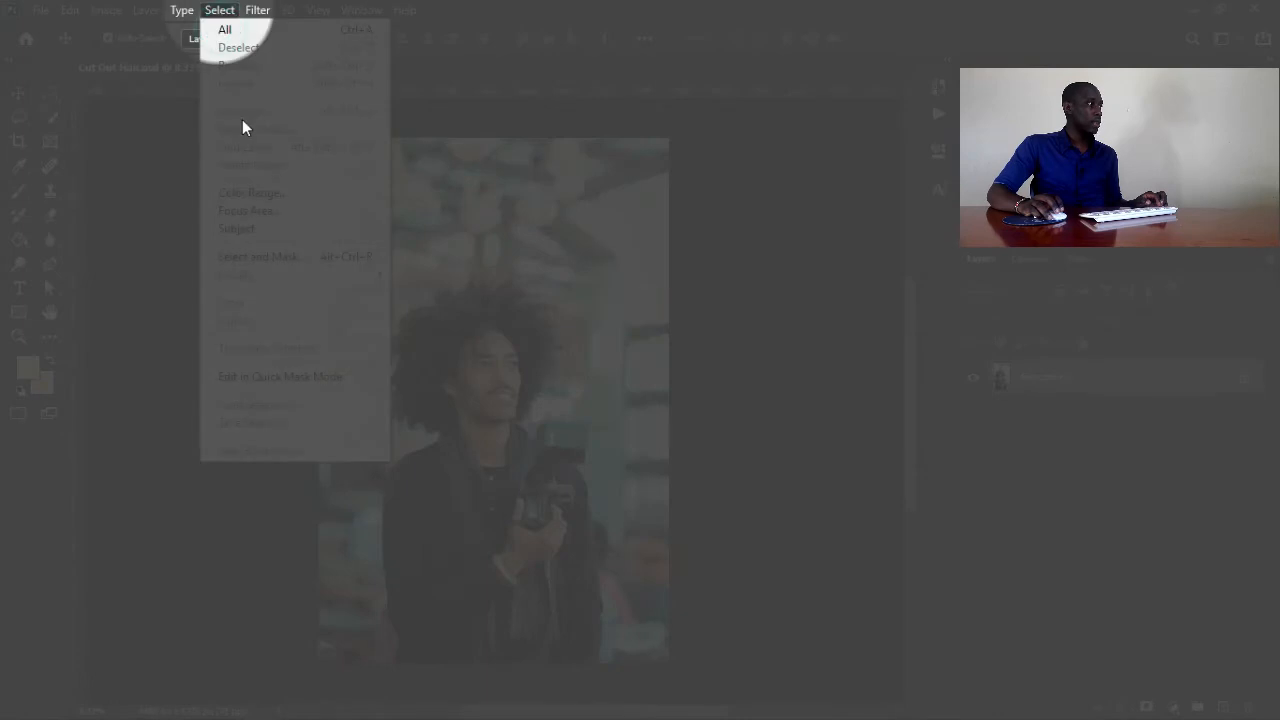
pyautogui.click(258, 238)
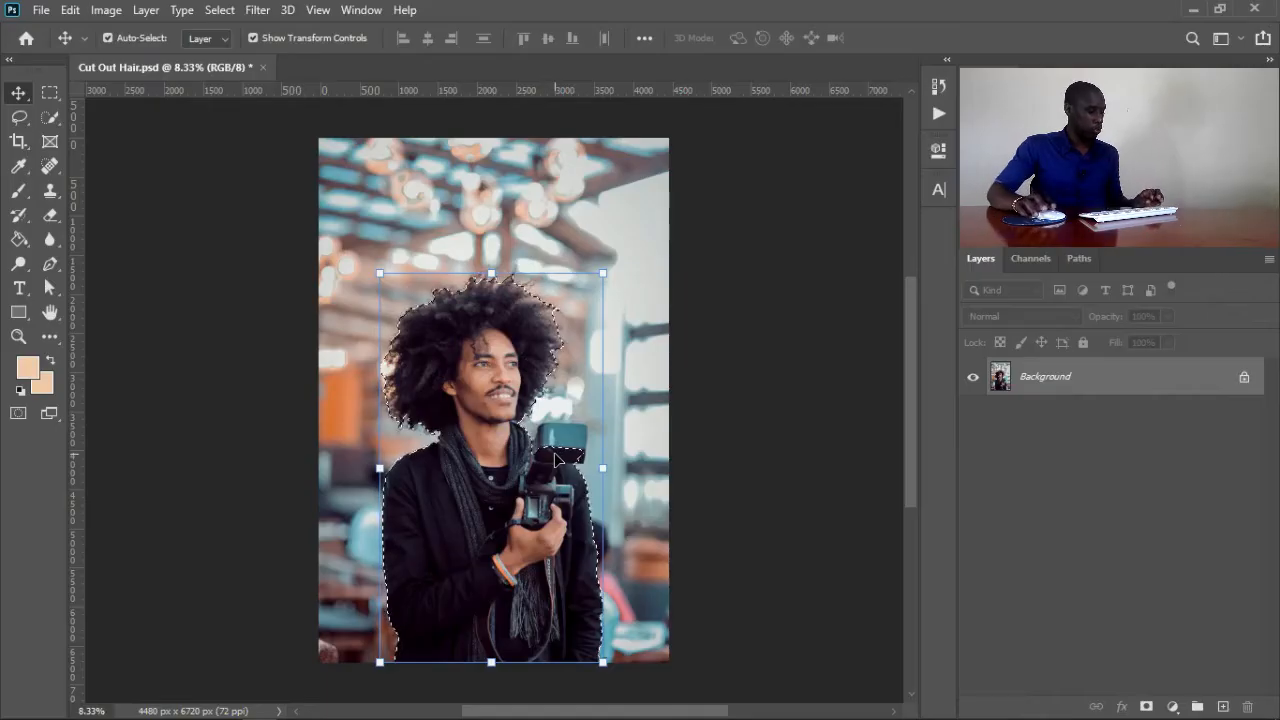
pyautogui.moveTo(461, 364); pyautogui.dragTo(556, 368)
pyautogui.moveTo(687, 532); pyautogui.dragTo(629, 531)
pyautogui.moveTo(556, 553); pyautogui.dragTo(620, 567)
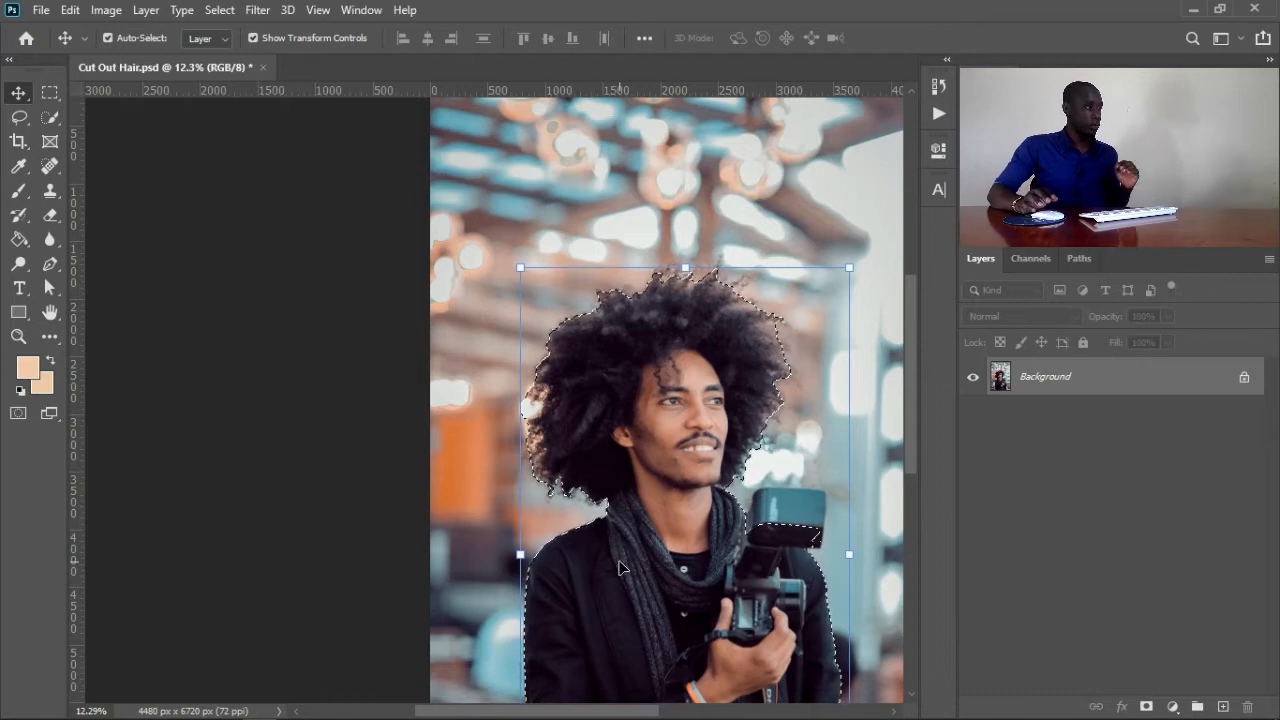
# Add the rest of the camera's flash head to the selection by tracing around it with the Lasso tool.
pyautogui.press('l')
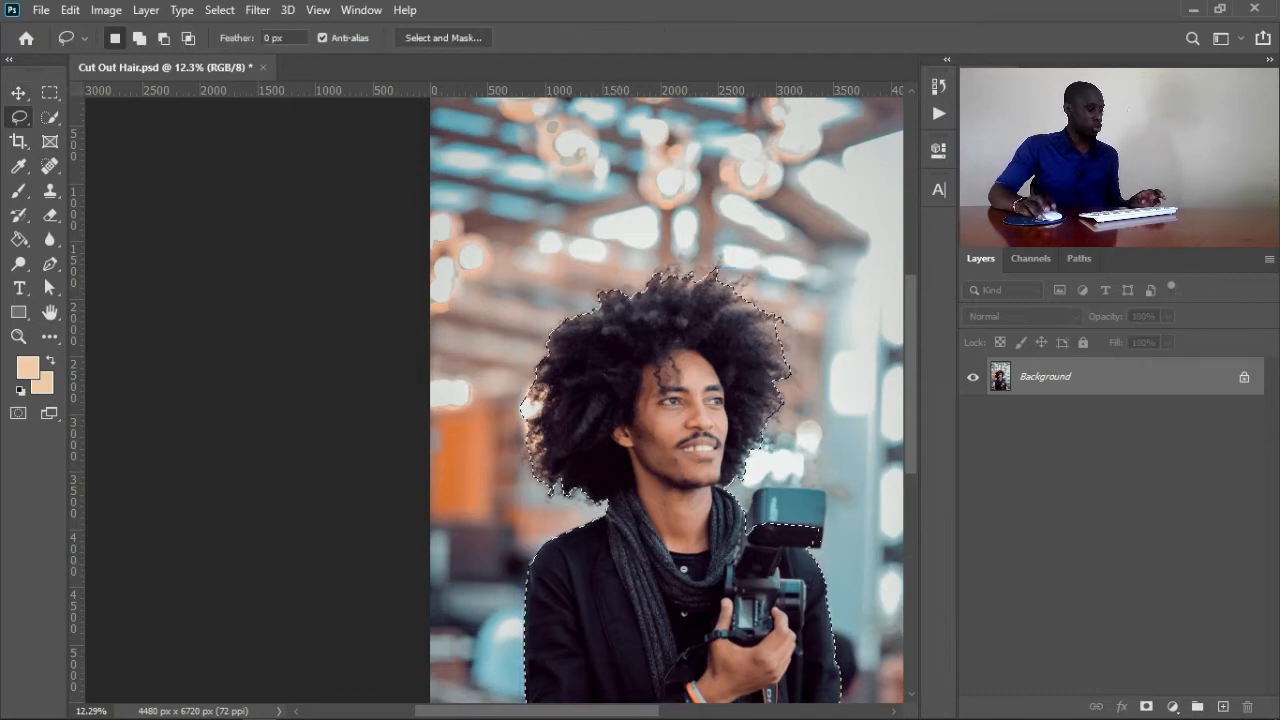
pyautogui.moveTo(798, 522); pyautogui.dragTo(722, 472)
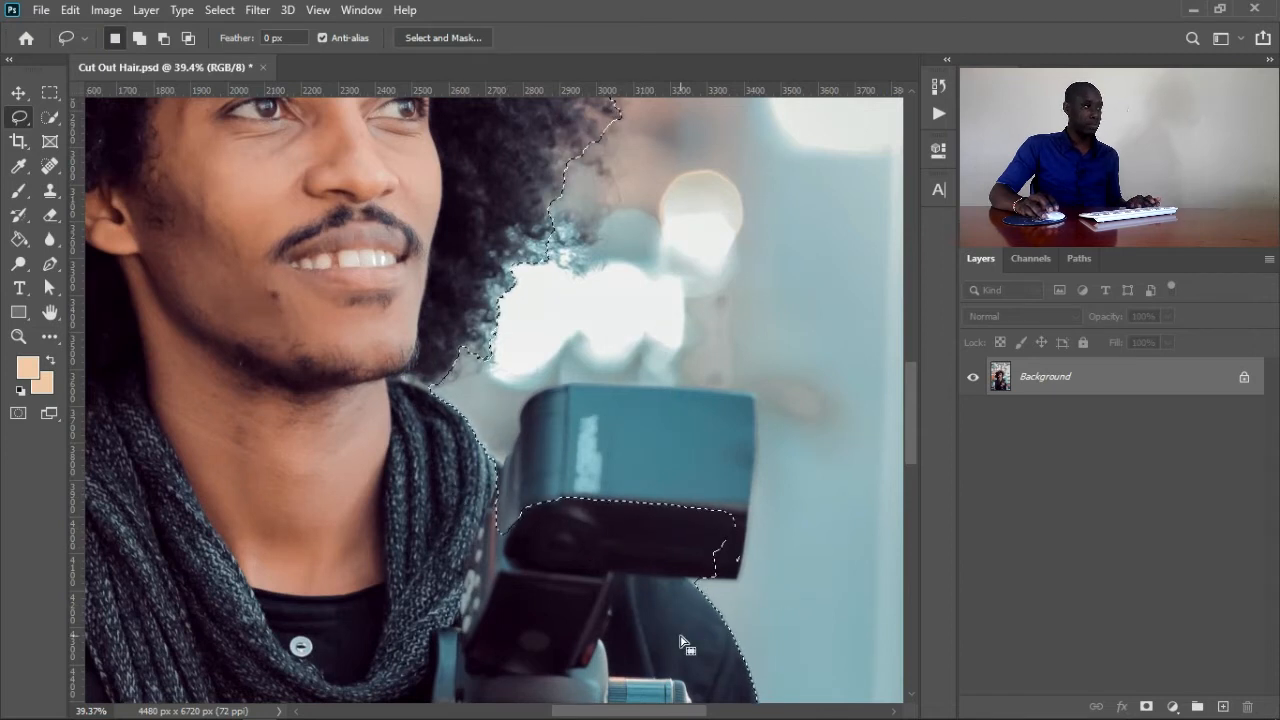
pyautogui.press('shift')
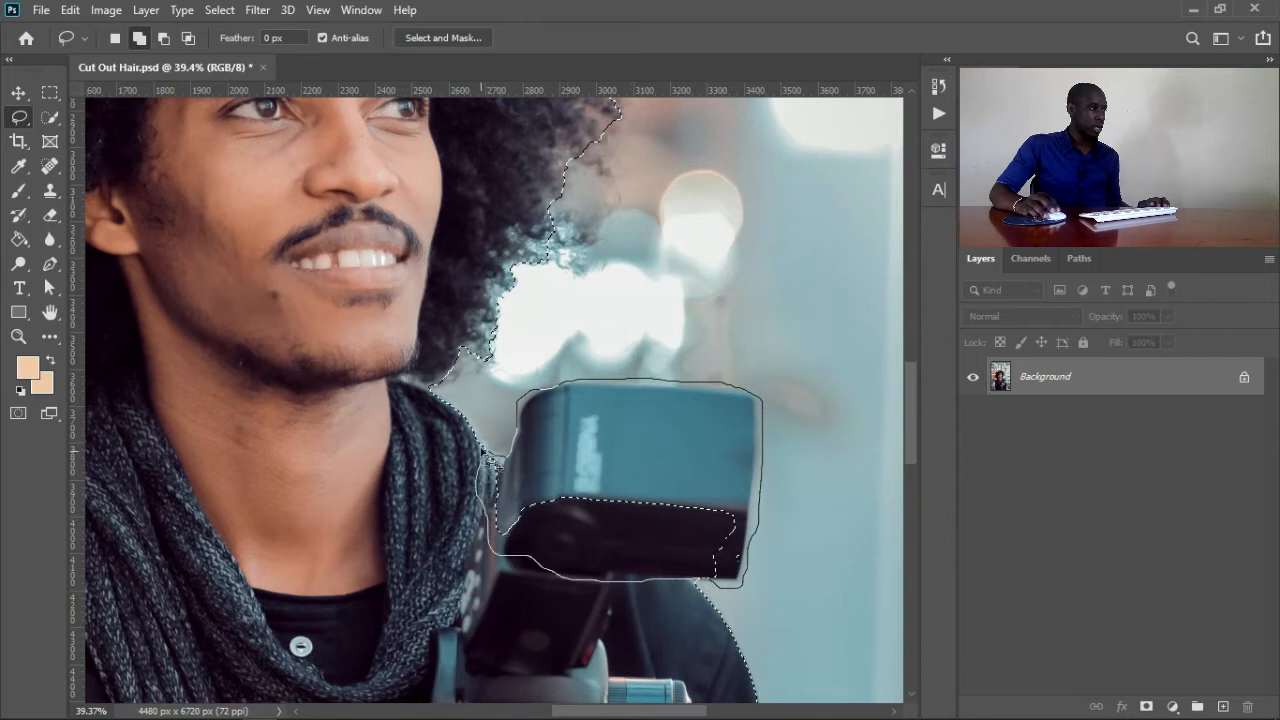
pyautogui.moveTo(490, 455); pyautogui.dragTo(517, 398)
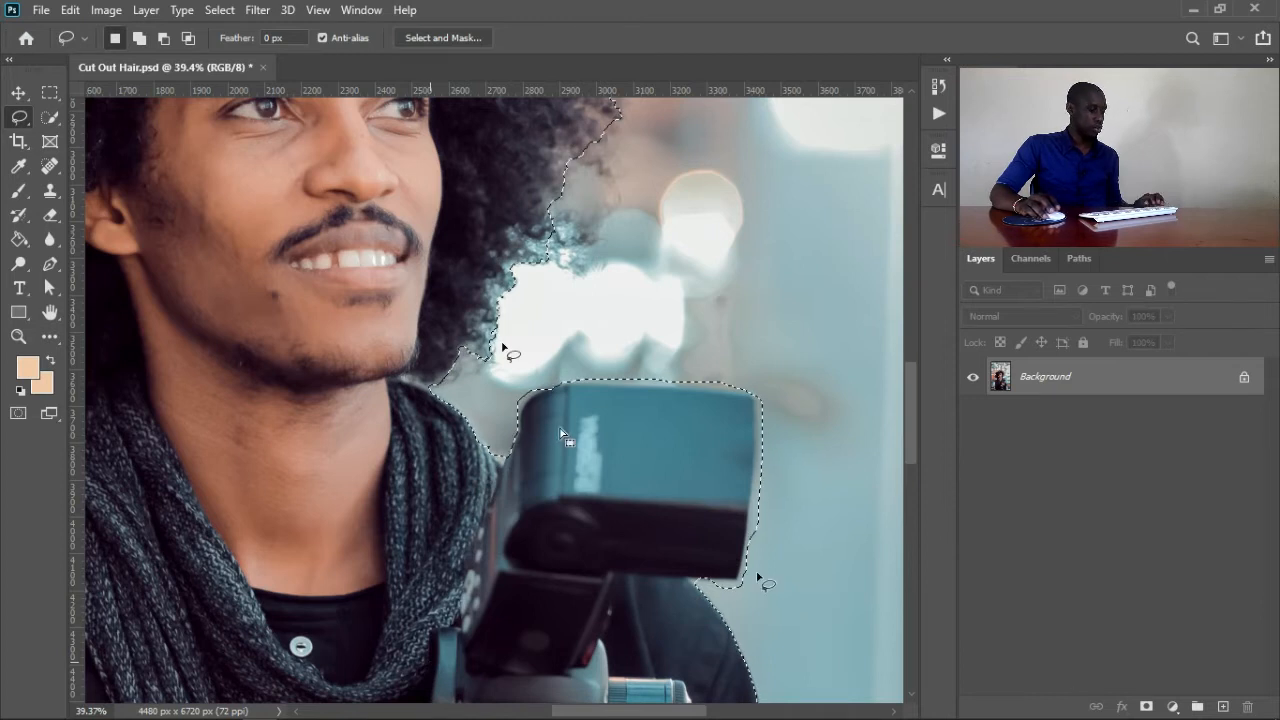
# Subtract the background sliver along the flash head's left edge and upper-left corner from the selection with the Lasso.
pyautogui.moveTo(614, 397); pyautogui.dragTo(698, 424)
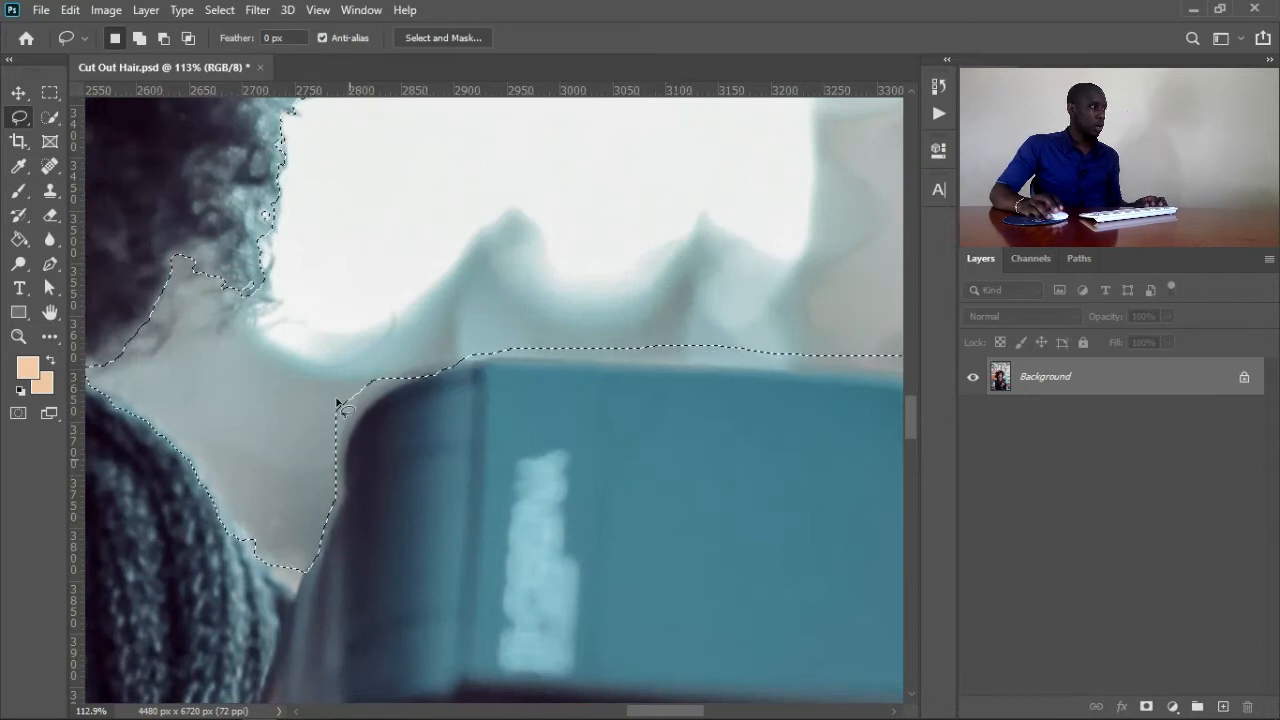
pyautogui.press('alt')
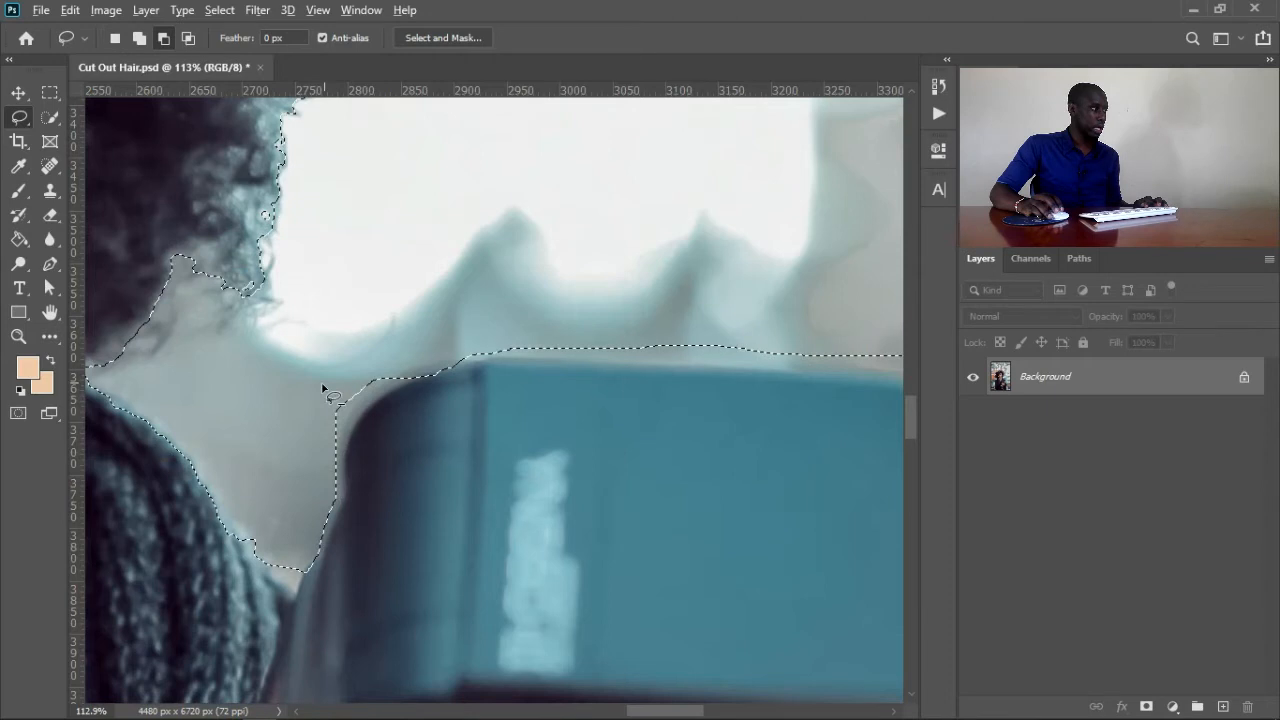
pyautogui.moveTo(324, 409); pyautogui.dragTo(326, 494)
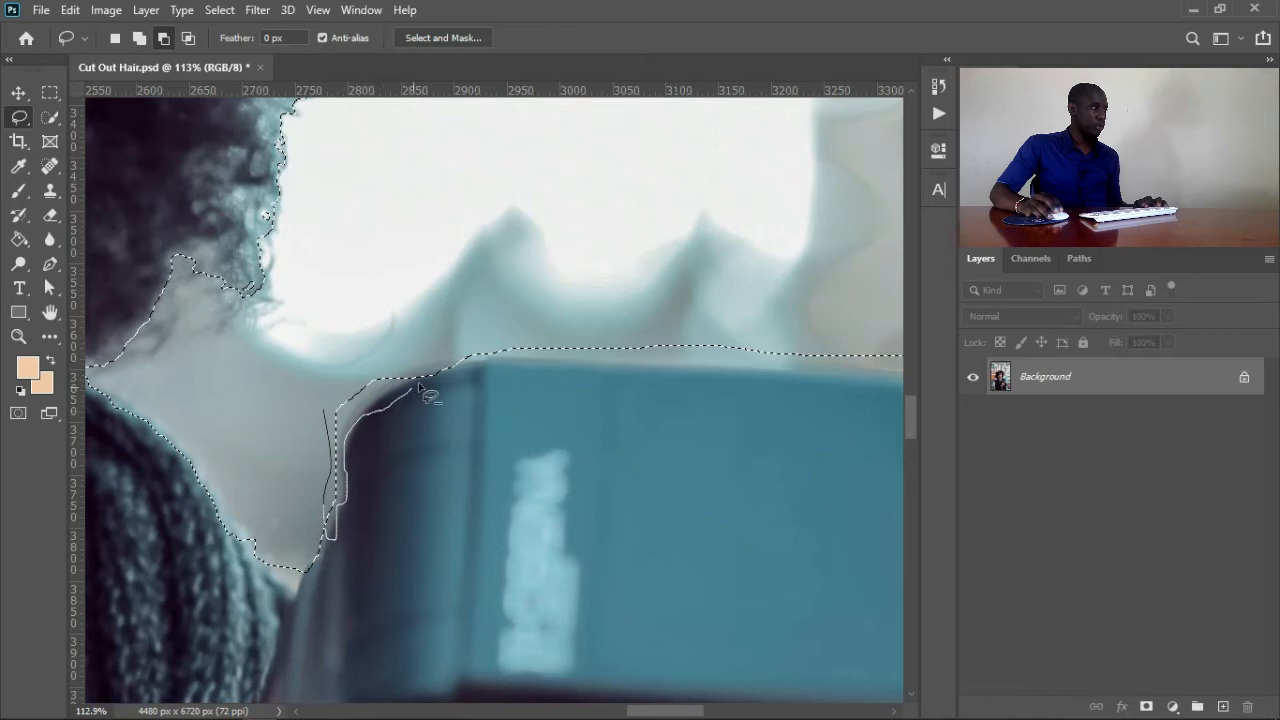
pyautogui.moveTo(327, 425); pyautogui.dragTo(325, 415)
pyautogui.moveTo(443, 380)
pyautogui.mouseDown()
pyautogui.moveTo(368, 401)
pyautogui.moveTo(361, 432)
pyautogui.moveTo(420, 410)
pyautogui.moveTo(438, 384)
pyautogui.mouseUp()
# Subtract the background strip along the flash head's top edge from the selection.
pyautogui.moveTo(656, 342)
pyautogui.mouseDown()
pyautogui.moveTo(497, 374)
pyautogui.moveTo(361, 362)
pyautogui.mouseUp()
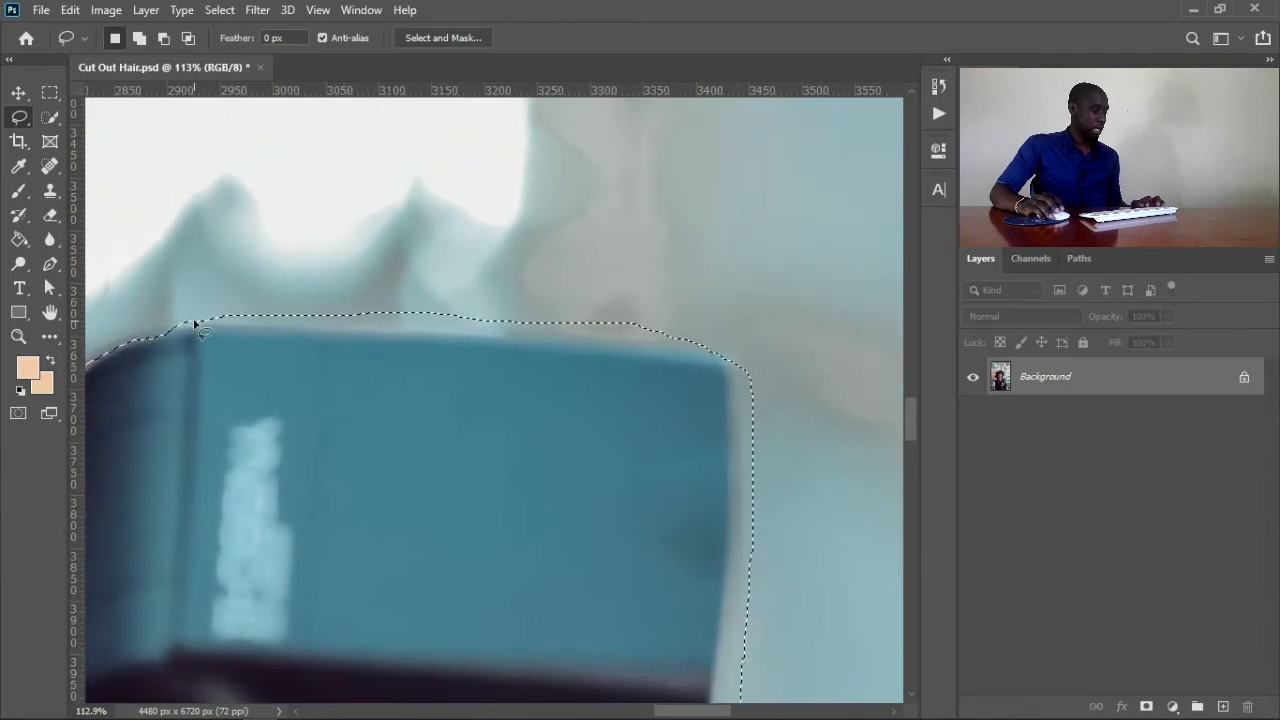
pyautogui.moveTo(174, 314)
pyautogui.mouseDown()
pyautogui.moveTo(337, 341)
pyautogui.moveTo(485, 343)
pyautogui.mouseUp()
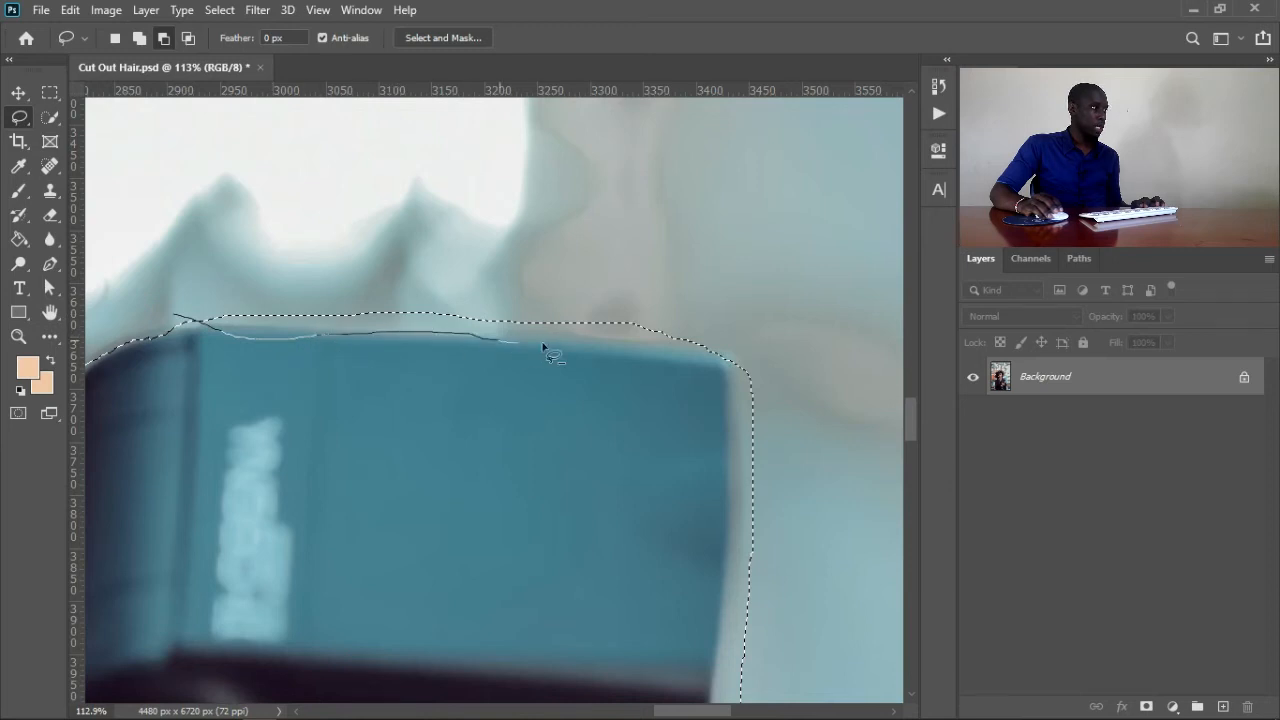
pyautogui.moveTo(666, 356)
pyautogui.mouseDown()
pyautogui.moveTo(706, 368)
pyautogui.moveTo(531, 301)
pyautogui.moveTo(186, 314)
pyautogui.moveTo(177, 377)
pyautogui.mouseUp()
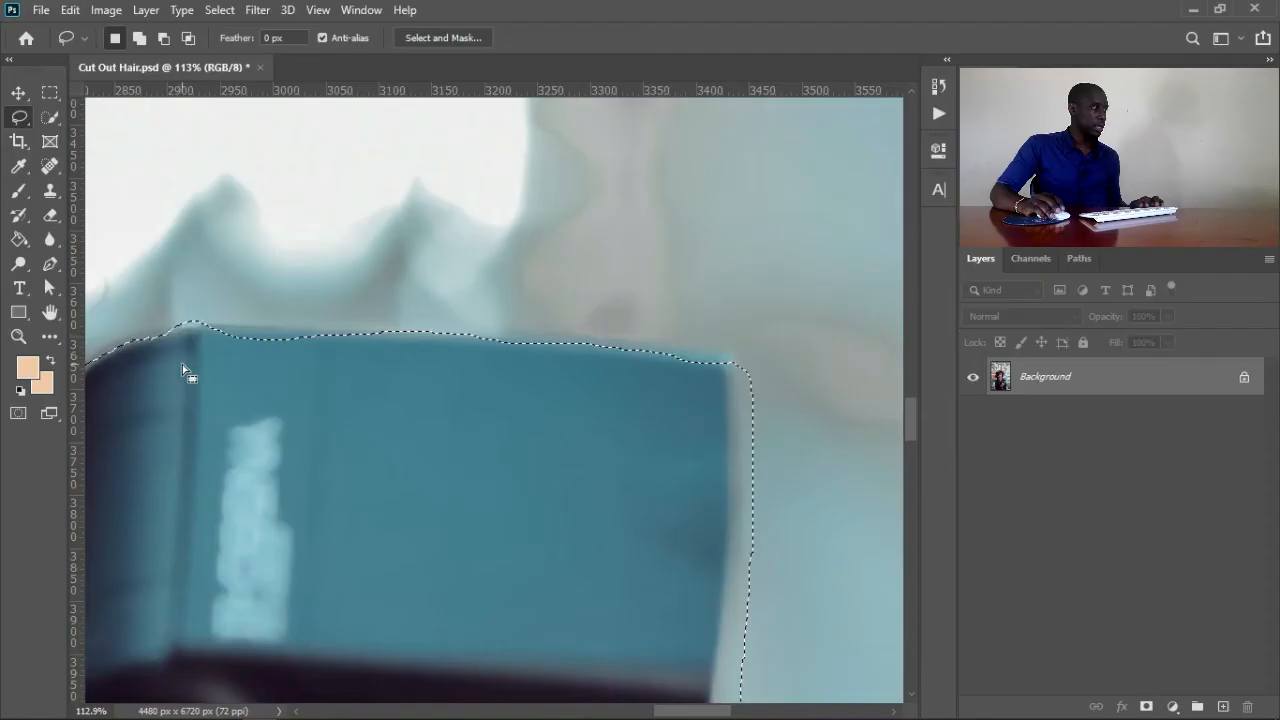
# Refine the selection outline at the left end of the flash head's top edge by subtracting and adding small lasso areas.
pyautogui.press('alt')
pyautogui.moveTo(184, 305)
pyautogui.mouseDown()
pyautogui.moveTo(172, 322)
pyautogui.moveTo(210, 338)
pyautogui.mouseUp()
pyautogui.press('shift')
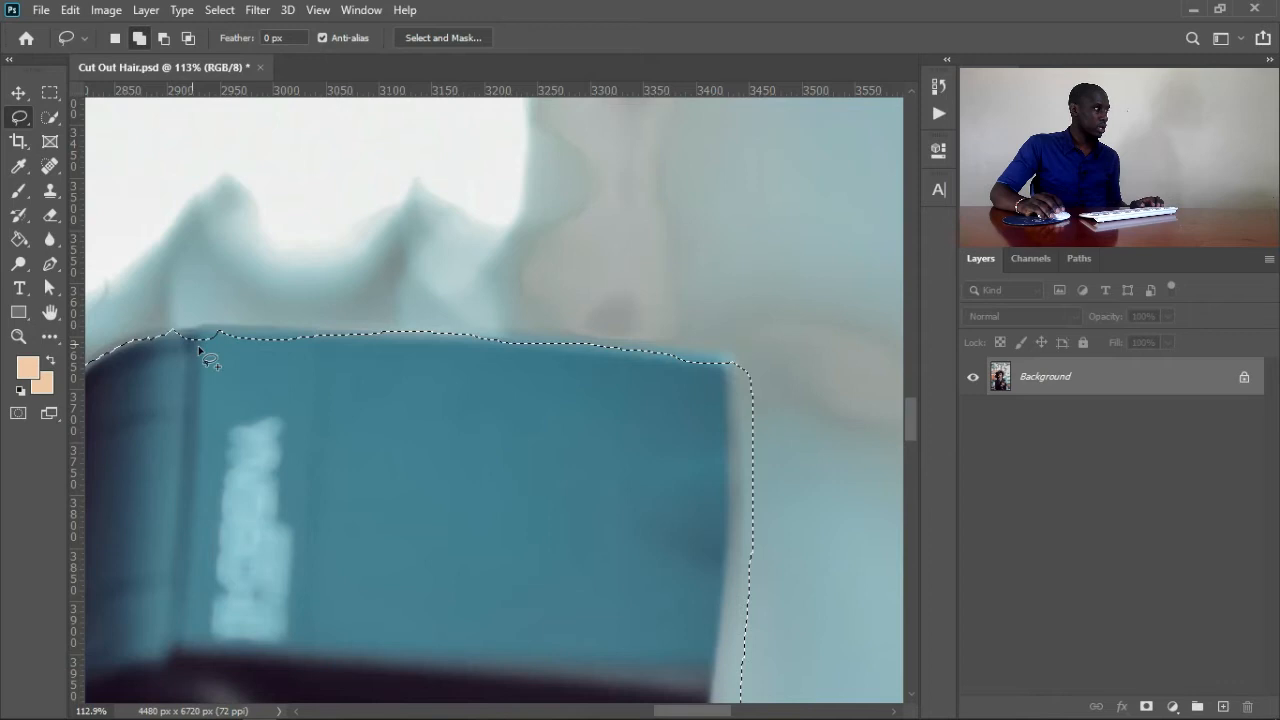
pyautogui.moveTo(224, 347)
pyautogui.mouseDown()
pyautogui.moveTo(168, 330)
pyautogui.moveTo(192, 343)
pyautogui.moveTo(198, 328)
pyautogui.moveTo(190, 340)
pyautogui.mouseUp()
pyautogui.press('shift')
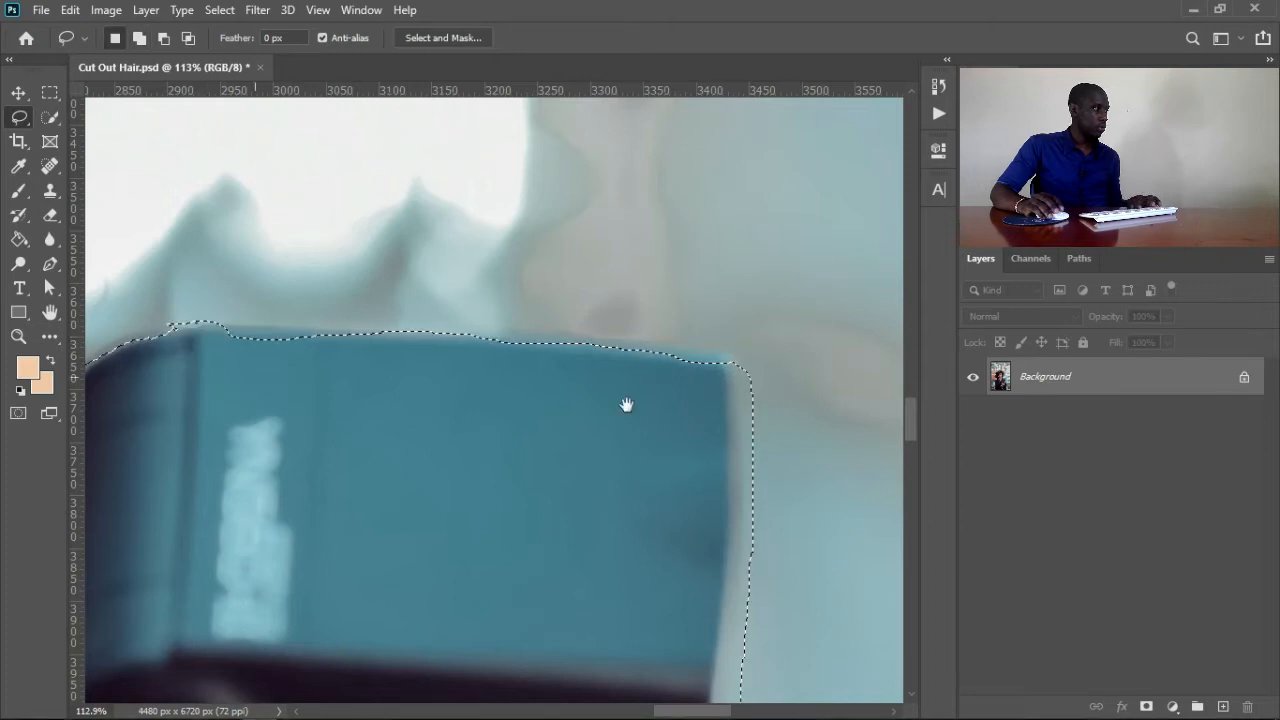
pyautogui.press('shift')
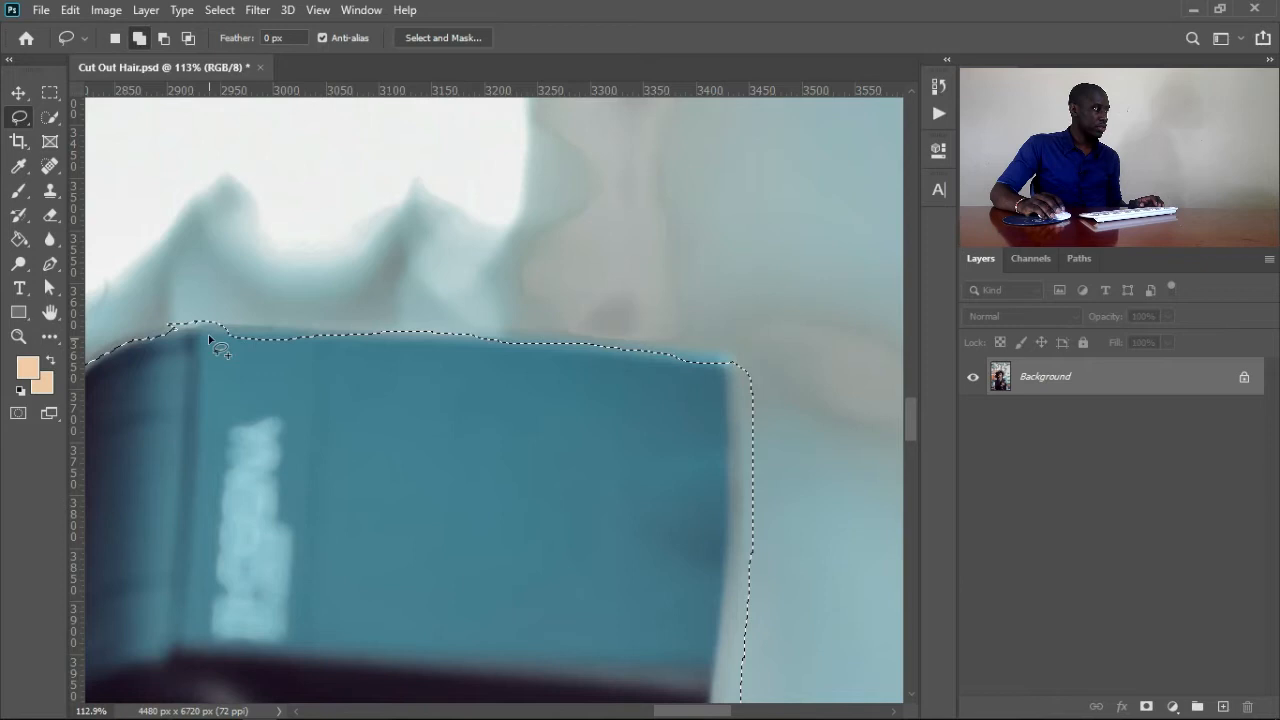
pyautogui.moveTo(209, 339)
pyautogui.mouseDown()
pyautogui.moveTo(362, 333)
pyautogui.moveTo(278, 364)
pyautogui.moveTo(220, 321)
pyautogui.mouseUp()
pyautogui.hotkey('ctrl', 'd')
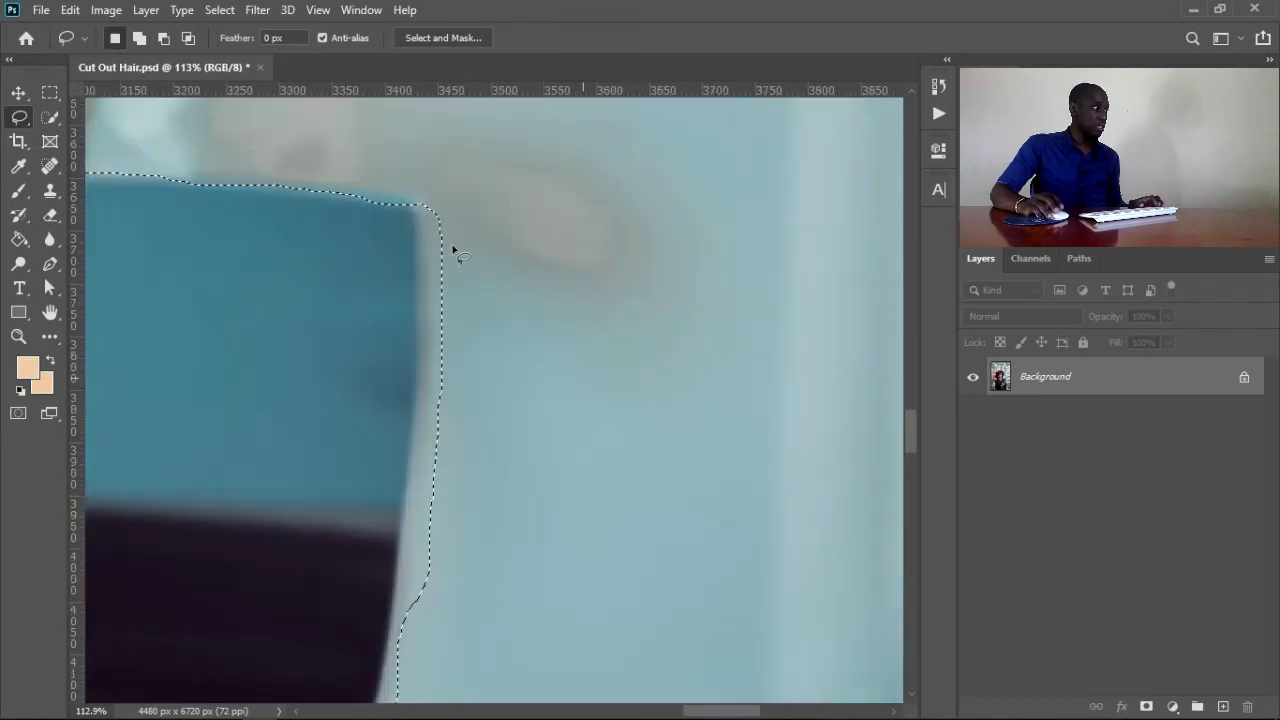
pyautogui.moveTo(416, 186); pyautogui.dragTo(415, 215)
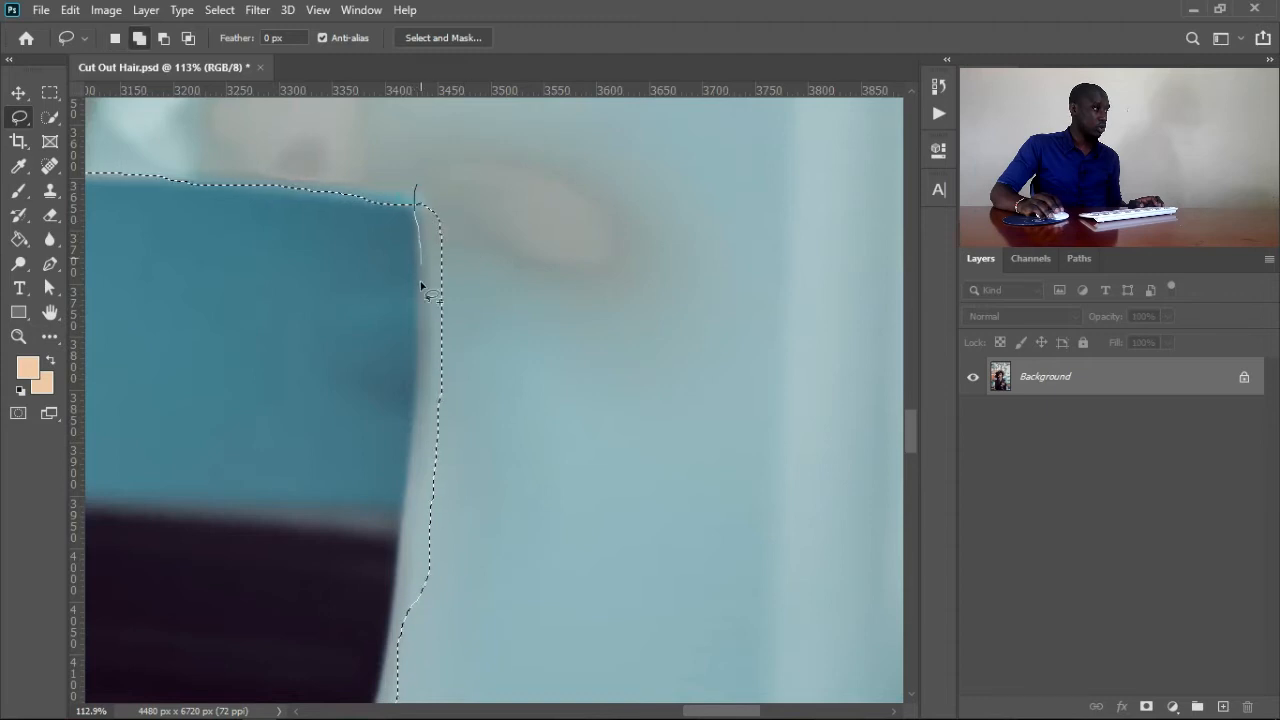
pyautogui.moveTo(424, 336); pyautogui.dragTo(414, 421)
pyautogui.moveTo(465, 447)
pyautogui.mouseDown()
pyautogui.moveTo(429, 214)
pyautogui.moveTo(414, 192)
pyautogui.mouseUp()
pyautogui.hotkey('ctrl', 'z')
pyautogui.hotkey('ctrl', 'z')
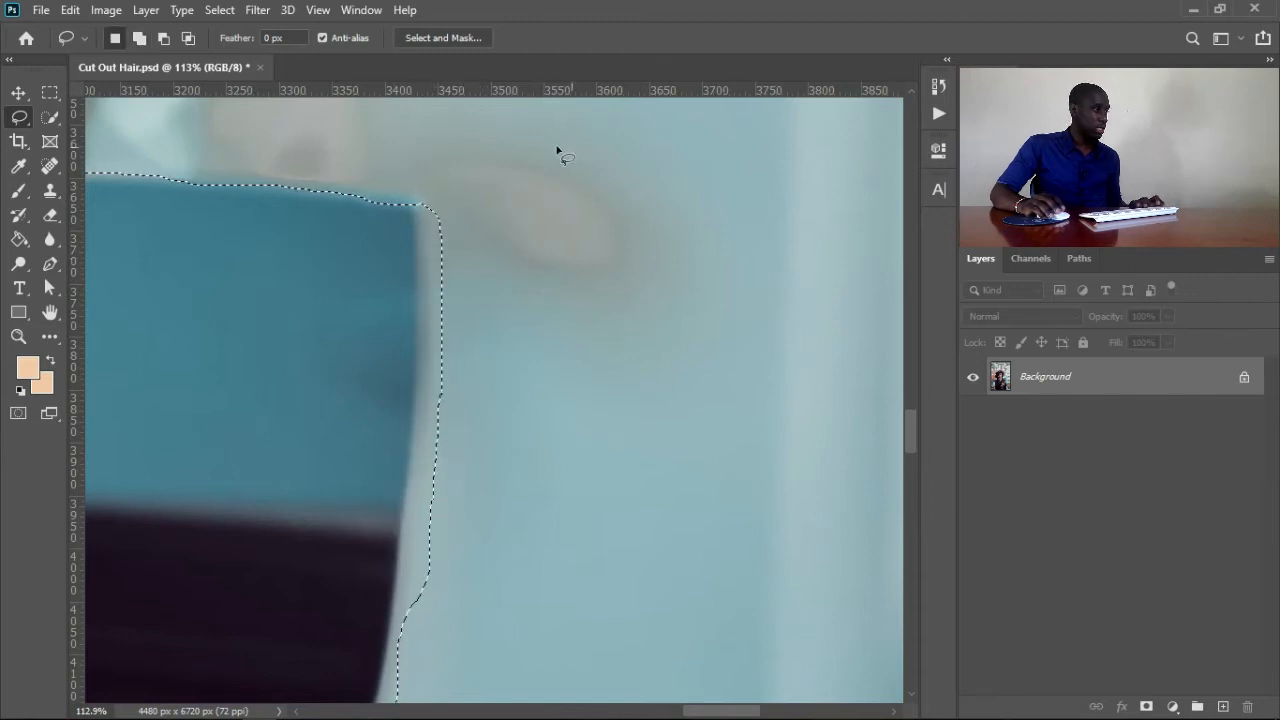
# Subtract the background strip along the flash head's right edge from the selection with the Lasso.
pyautogui.press('alt')
pyautogui.moveTo(418, 263); pyautogui.dragTo(419, 390)
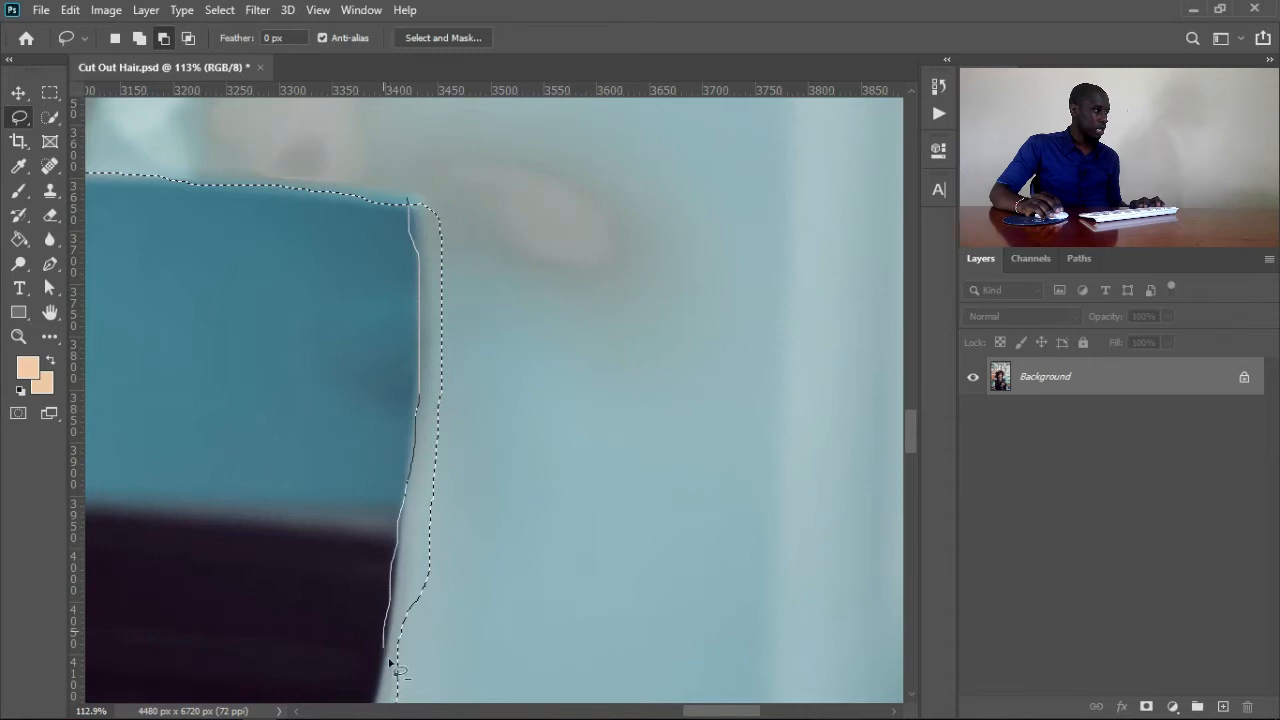
pyautogui.moveTo(435, 614)
pyautogui.mouseDown()
pyautogui.moveTo(486, 410)
pyautogui.moveTo(486, 323)
pyautogui.moveTo(441, 213)
pyautogui.mouseUp()
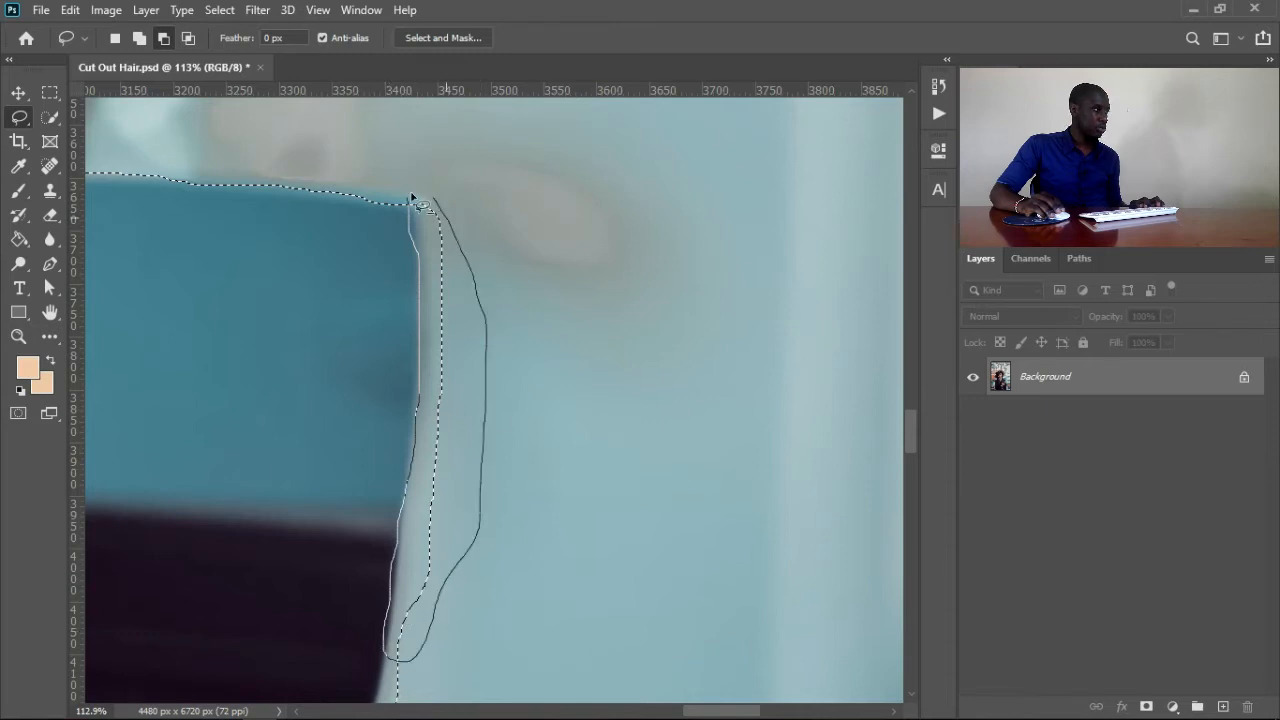
pyautogui.moveTo(494, 520); pyautogui.dragTo(476, 192)
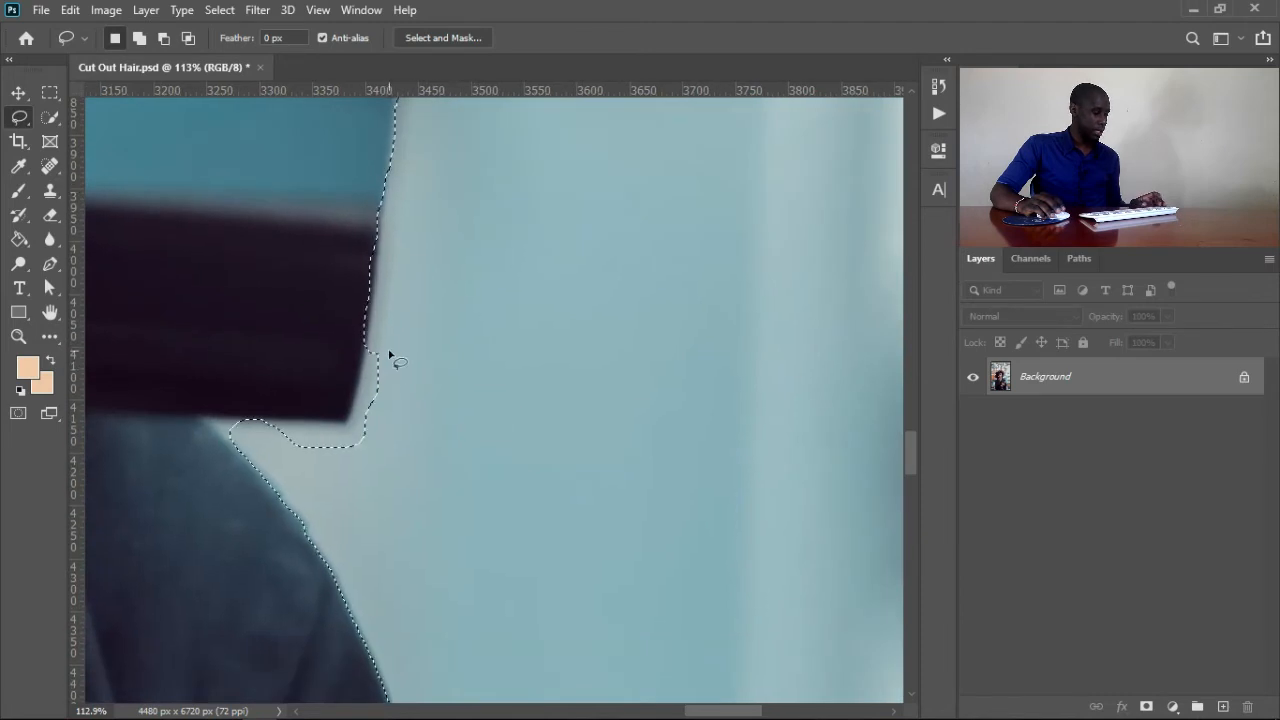
# Tighten the selection around the flash head's lower-right corner and bottom edge, removing the leftover background down to the shoulder.
pyautogui.press('shift')
pyautogui.moveTo(372, 329); pyautogui.dragTo(369, 347)
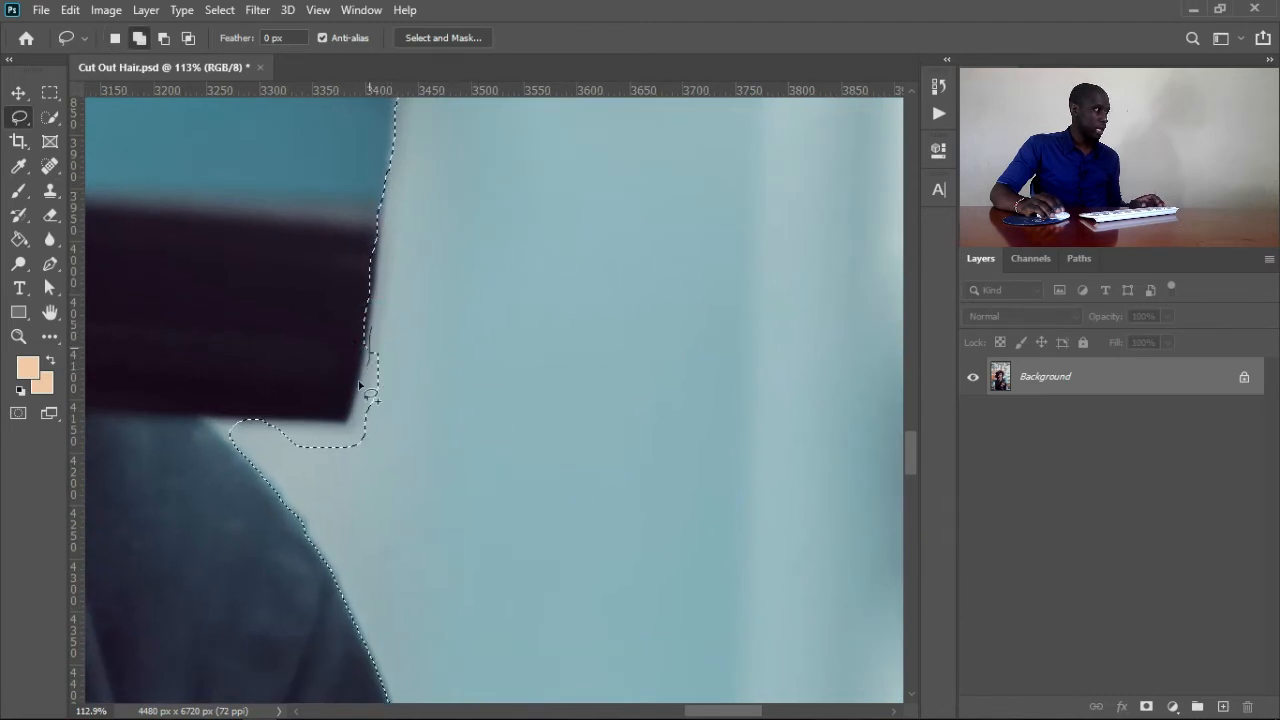
pyautogui.moveTo(347, 422); pyautogui.dragTo(352, 430)
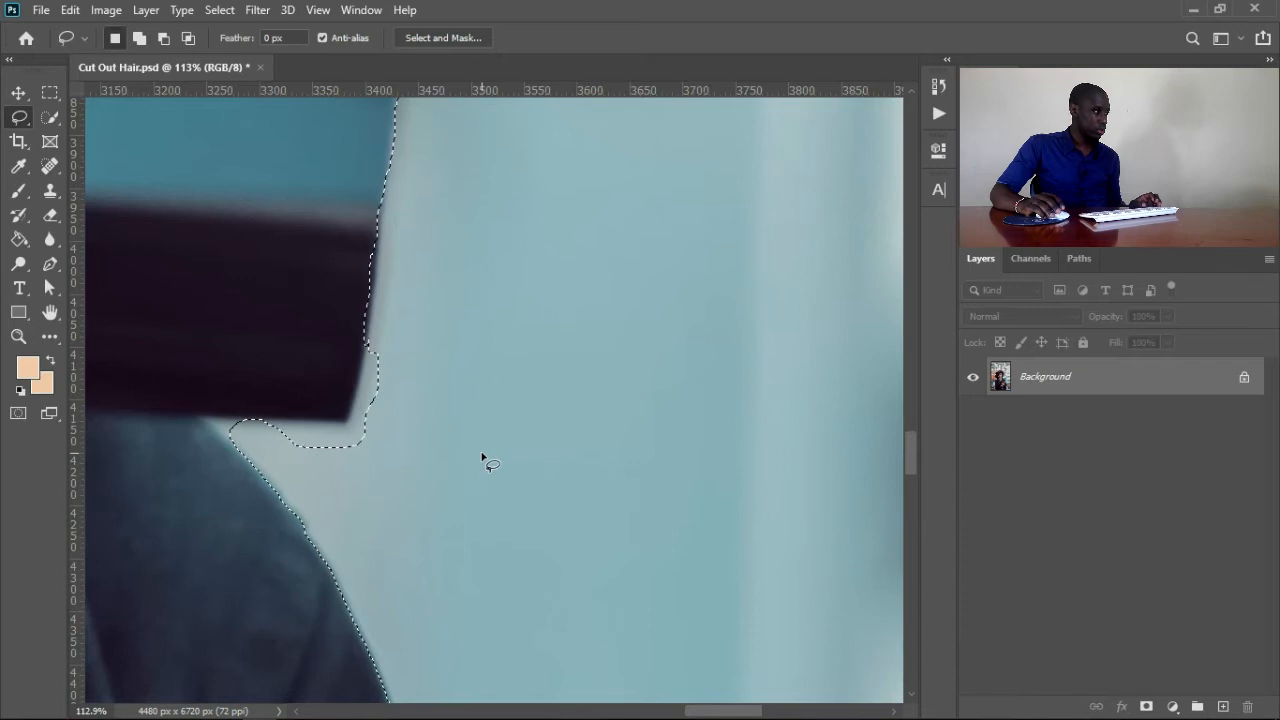
pyautogui.moveTo(382, 338); pyautogui.dragTo(366, 360)
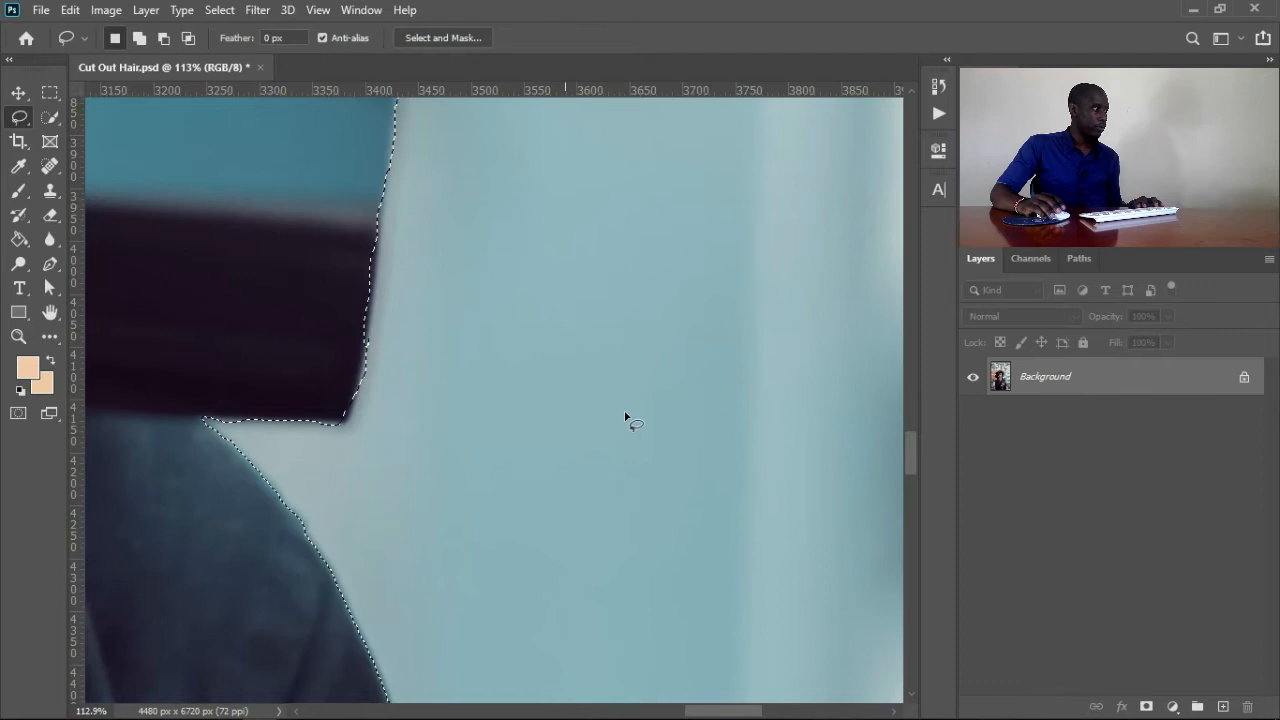
# Subtract the bright round background highlight at the outer edge of the man's hair, beside the ear, from the selection with the Lasso.
pyautogui.moveTo(329, 420); pyautogui.dragTo(810, 401)
pyautogui.moveTo(361, 434); pyautogui.dragTo(668, 471)
pyautogui.moveTo(230, 505); pyautogui.dragTo(537, 480)
pyautogui.moveTo(570, 440); pyautogui.dragTo(460, 445)
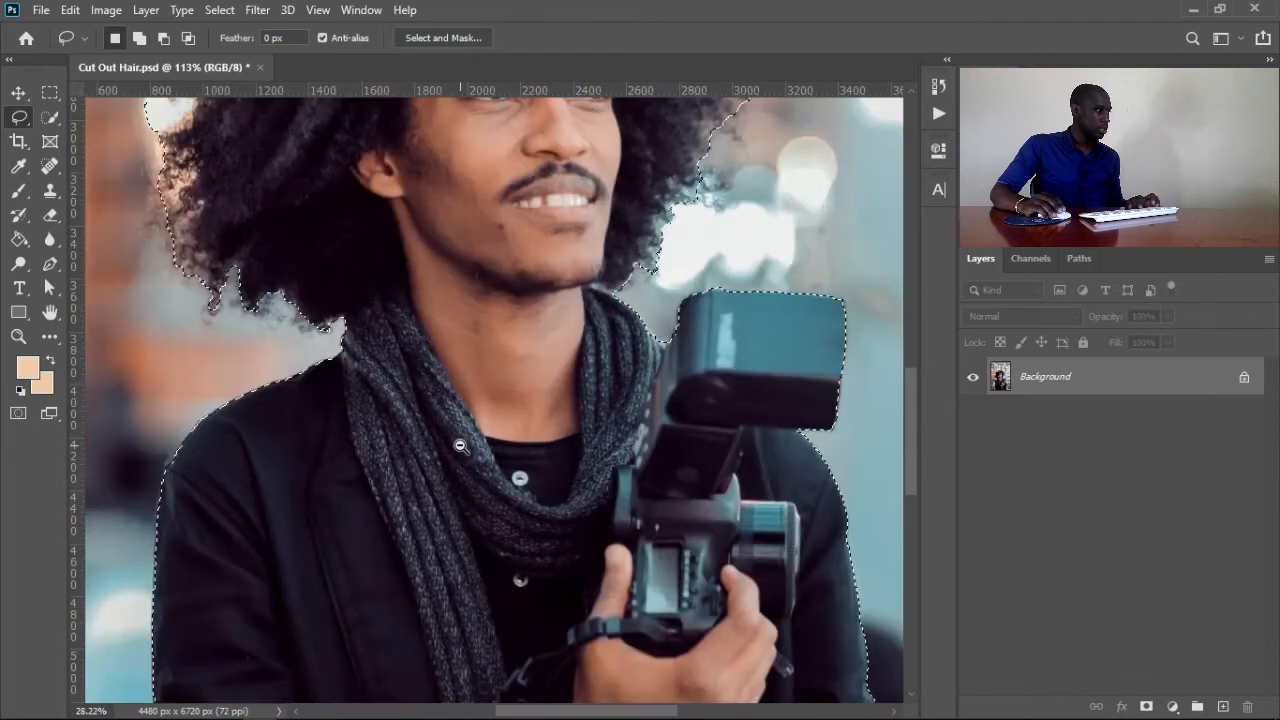
pyautogui.moveTo(297, 222); pyautogui.dragTo(326, 221)
pyautogui.moveTo(373, 303); pyautogui.dragTo(577, 635)
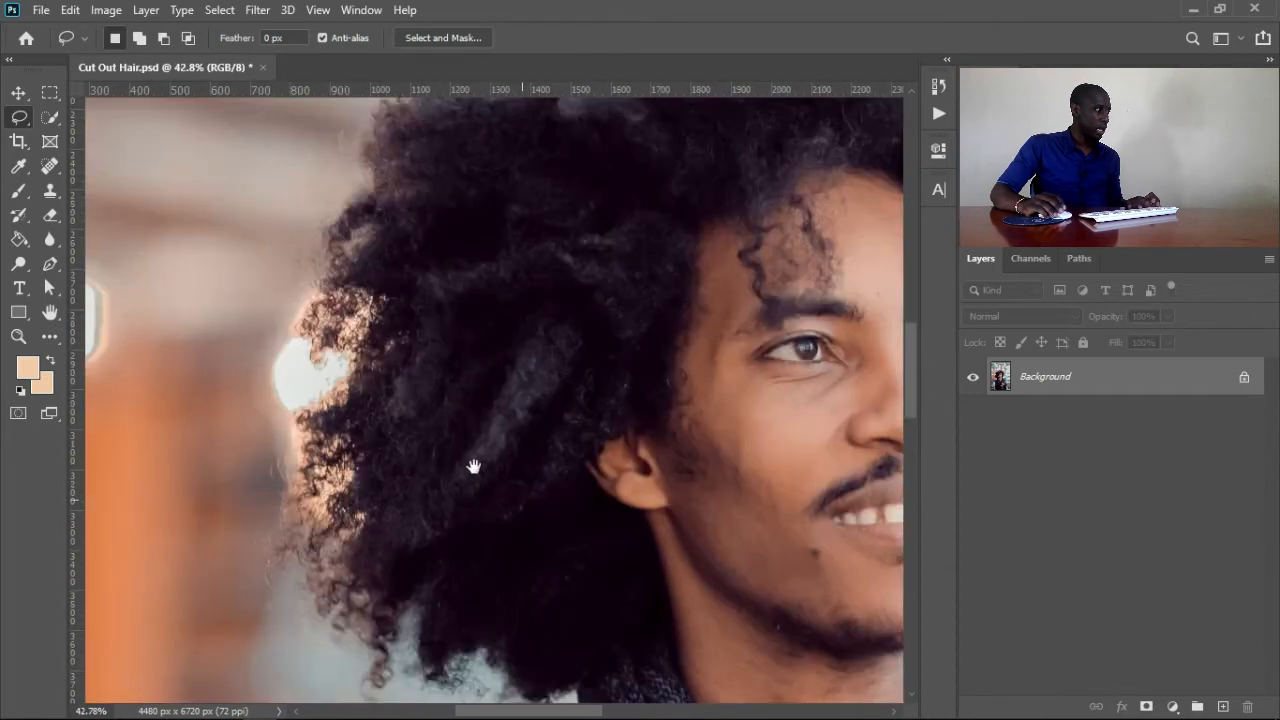
pyautogui.moveTo(345, 355); pyautogui.dragTo(440, 387)
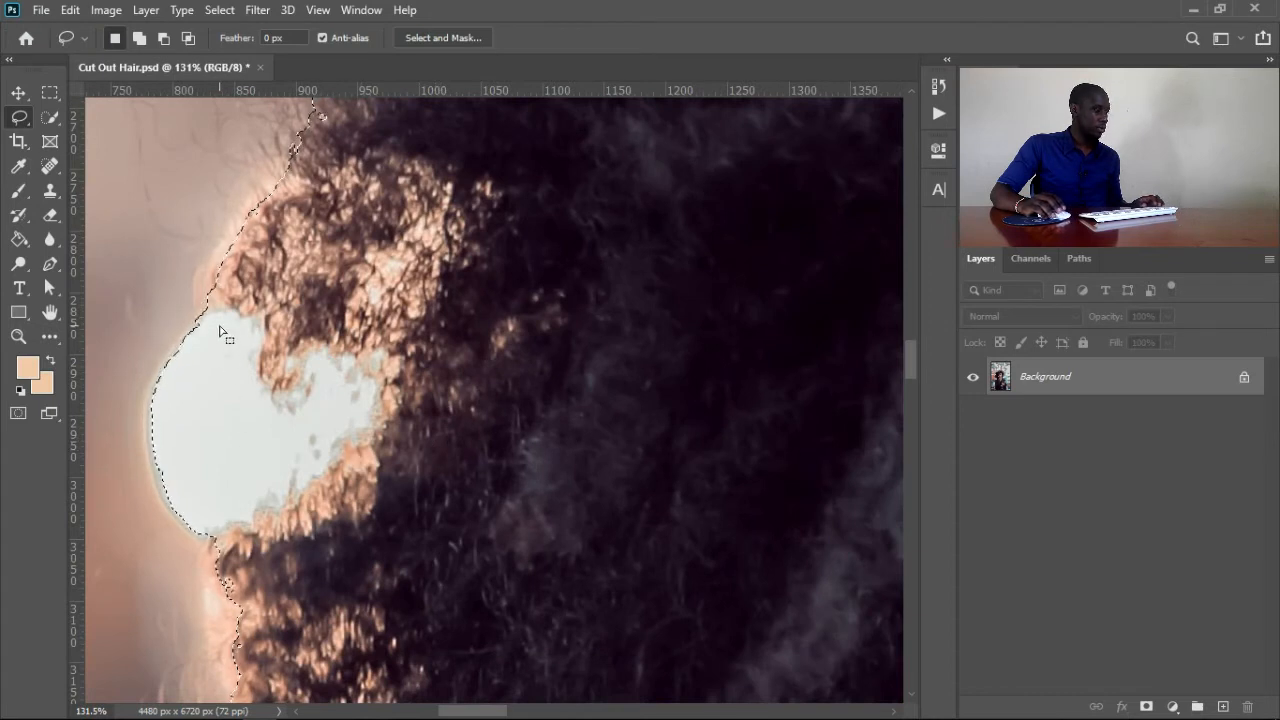
pyautogui.moveTo(209, 291)
pyautogui.mouseDown()
pyautogui.moveTo(251, 316)
pyautogui.moveTo(275, 355)
pyautogui.mouseUp()
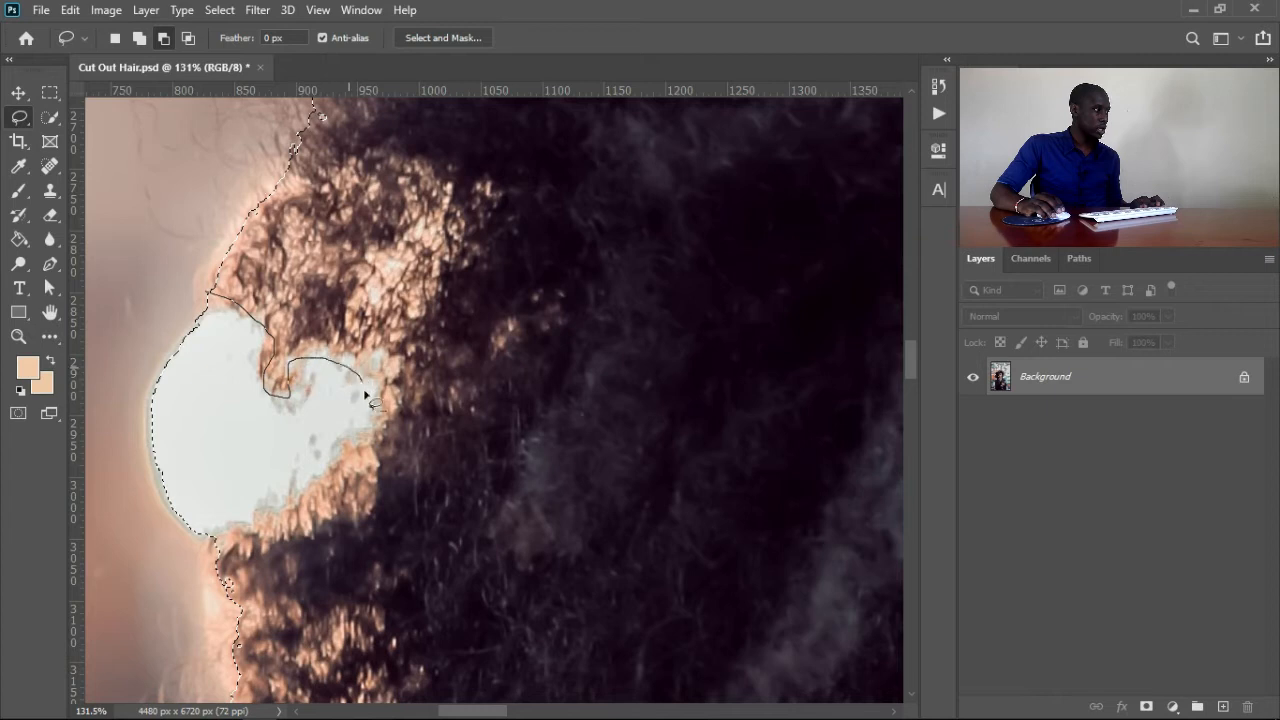
pyautogui.moveTo(364, 438); pyautogui.dragTo(317, 484)
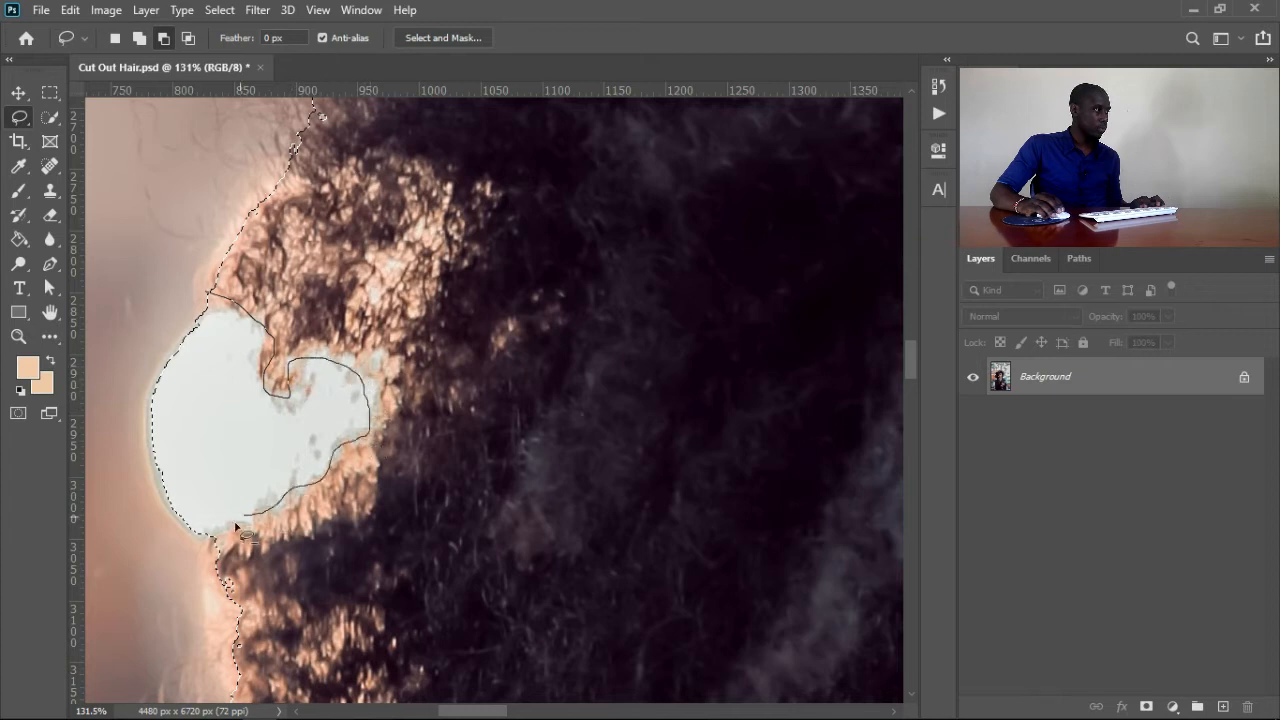
pyautogui.moveTo(190, 318); pyautogui.dragTo(208, 294)
# Add a layer mask from the selection to hide the background around the man and his camera.
pyautogui.hotkey('ctrl', 'd')
pyautogui.moveTo(540, 506); pyautogui.dragTo(346, 503)
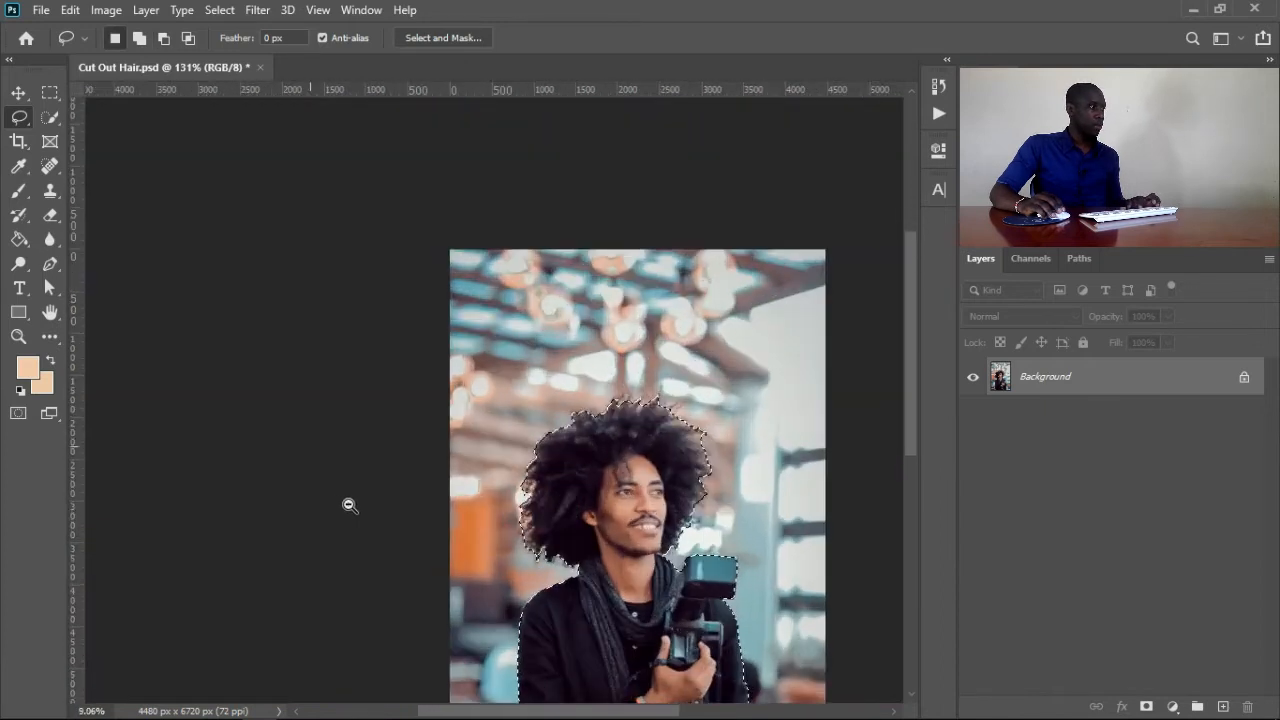
pyautogui.moveTo(710, 517); pyautogui.dragTo(590, 388)
pyautogui.hotkey('ctrl', 'shift', 'd')
pyautogui.moveTo(688, 540)
pyautogui.mouseDown()
pyautogui.moveTo(649, 537)
pyautogui.moveTo(713, 526)
pyautogui.moveTo(674, 509)
pyautogui.moveTo(663, 529)
pyautogui.mouseUp()
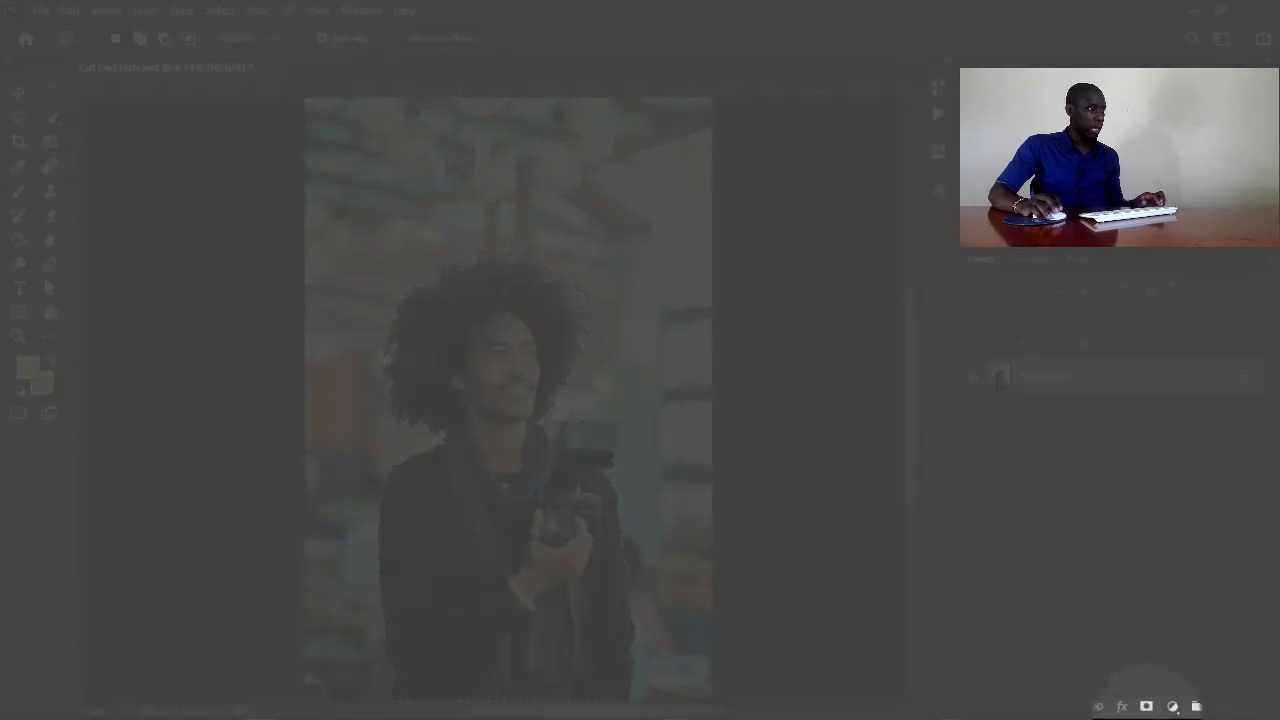
pyautogui.click(1146, 708)
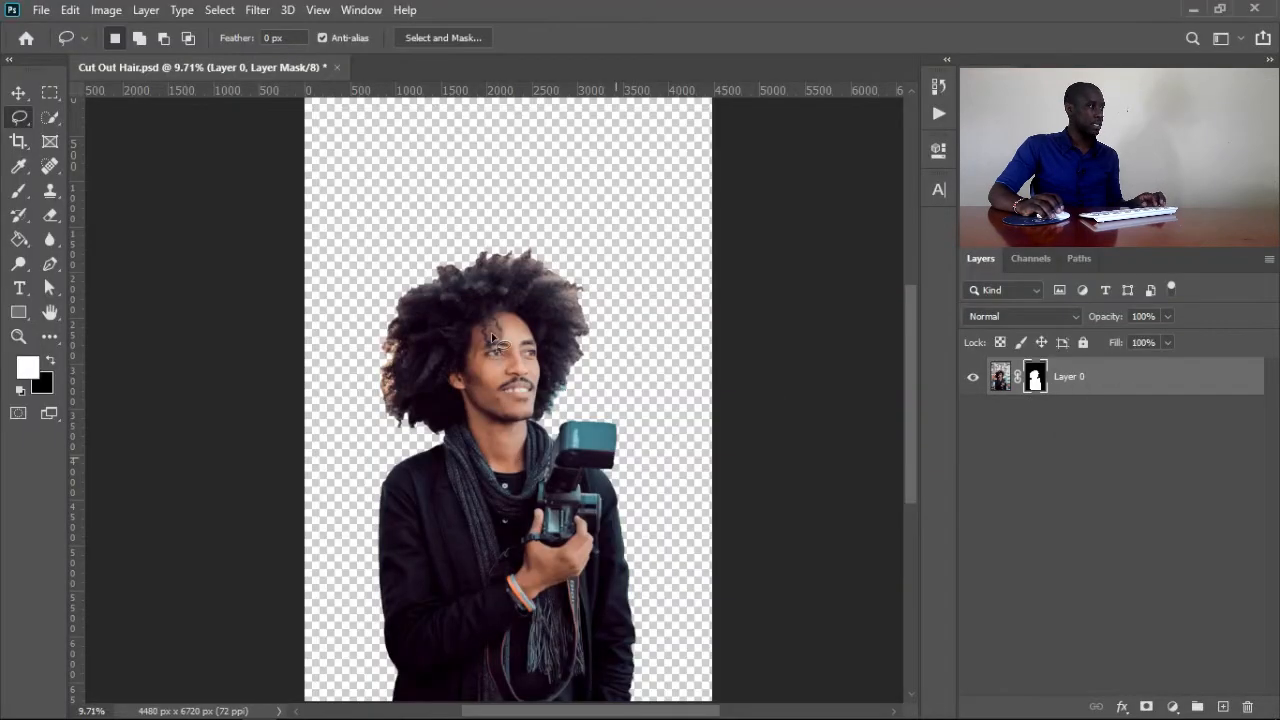
pyautogui.moveTo(472, 256); pyautogui.dragTo(543, 269)
pyautogui.moveTo(736, 379); pyautogui.dragTo(680, 320)
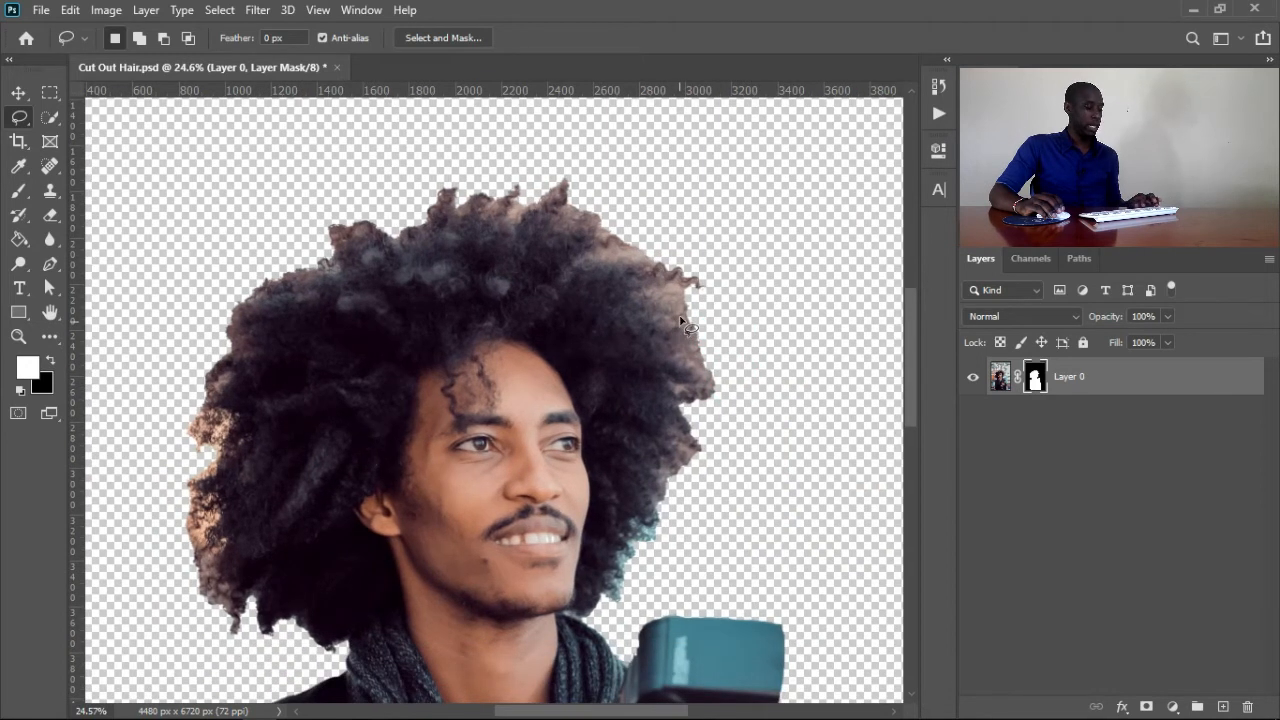
pyautogui.hotkey('ctrl', '0')
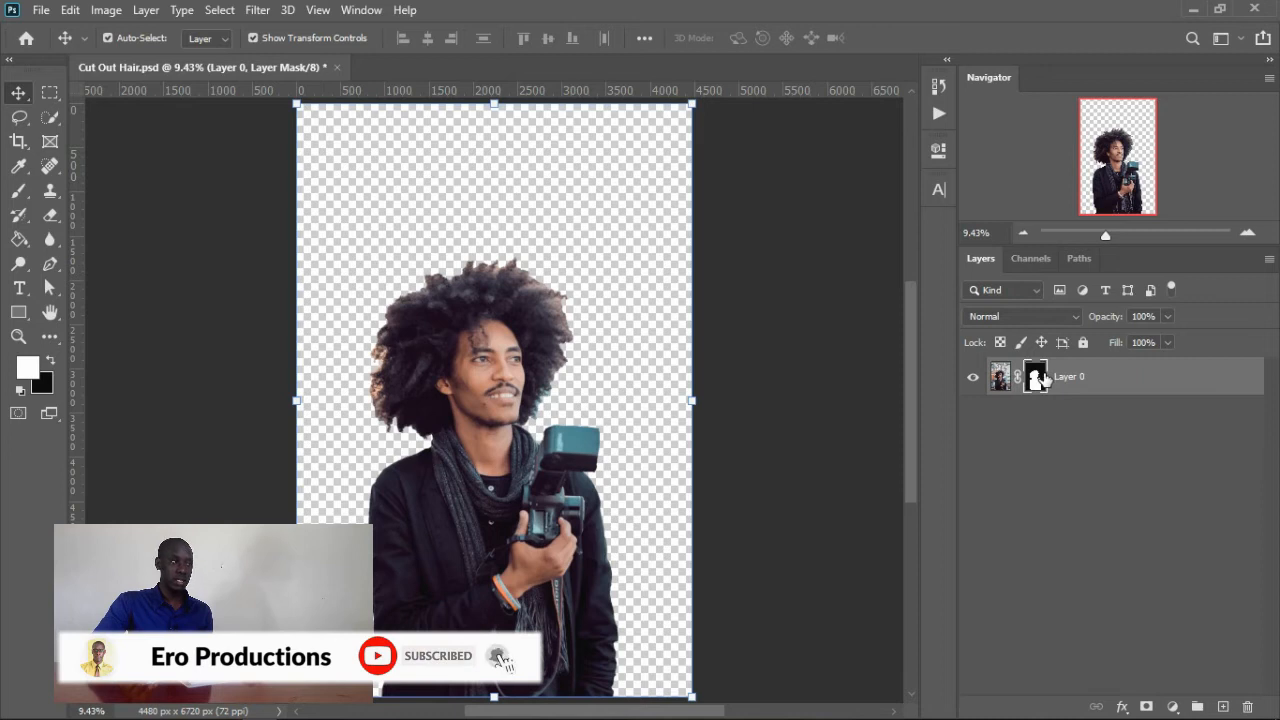
pyautogui.doubleClick(1030, 378)
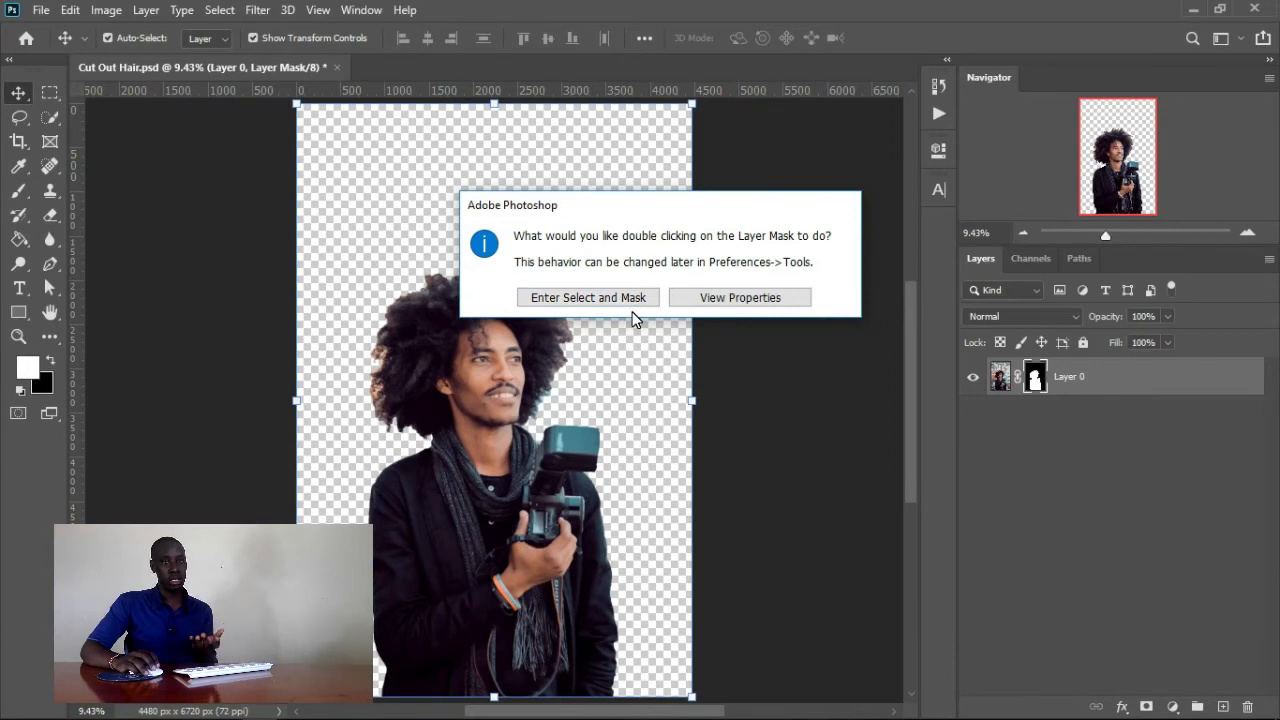
pyautogui.click(623, 303)
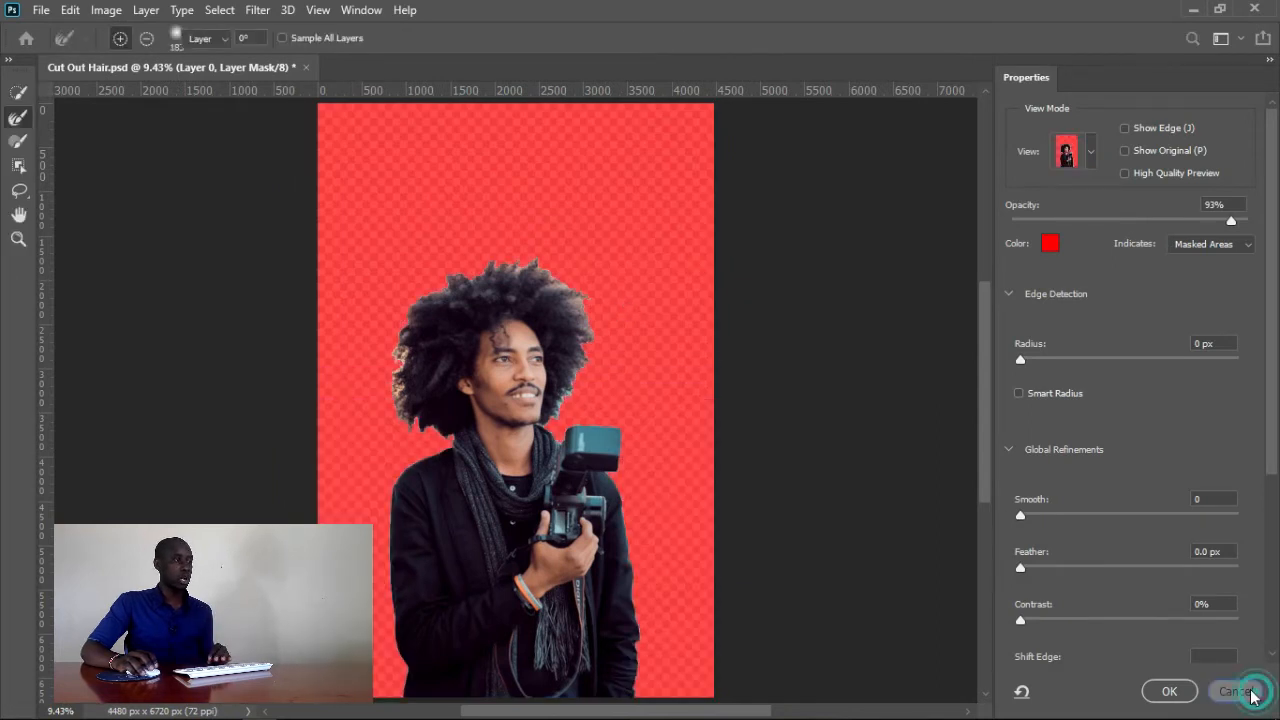
pyautogui.press('Return')
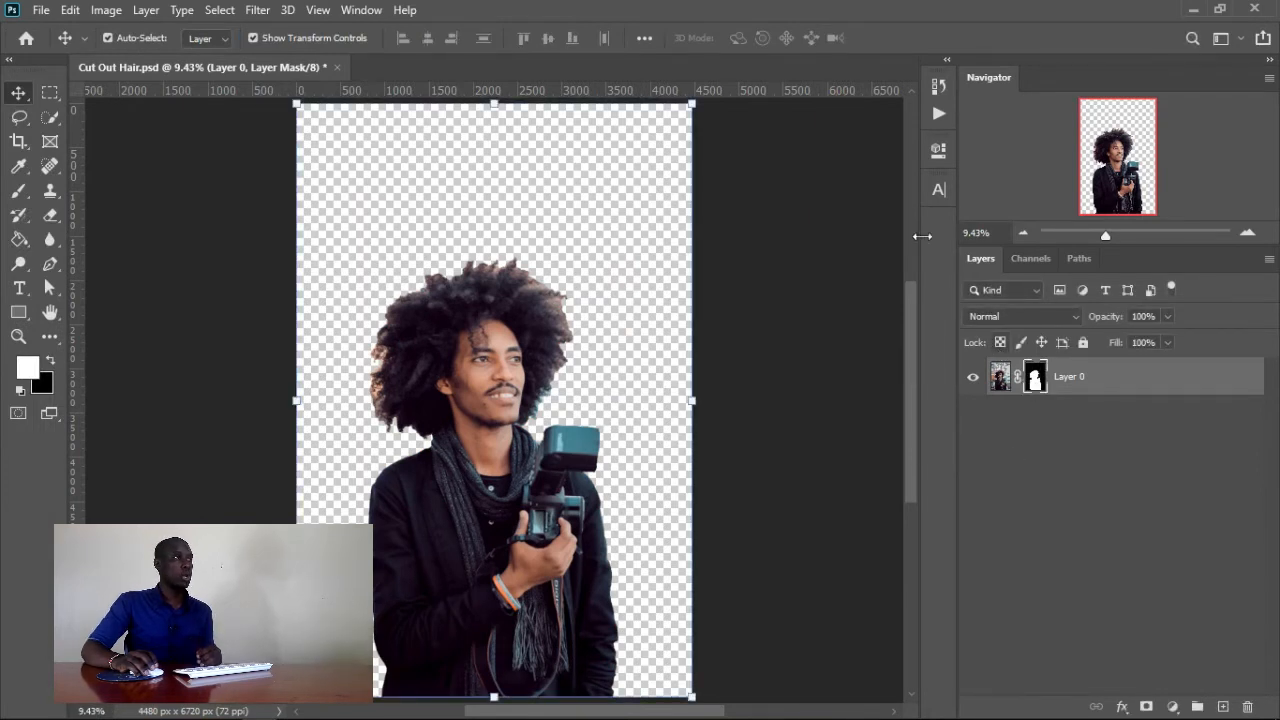
pyautogui.click(937, 152)
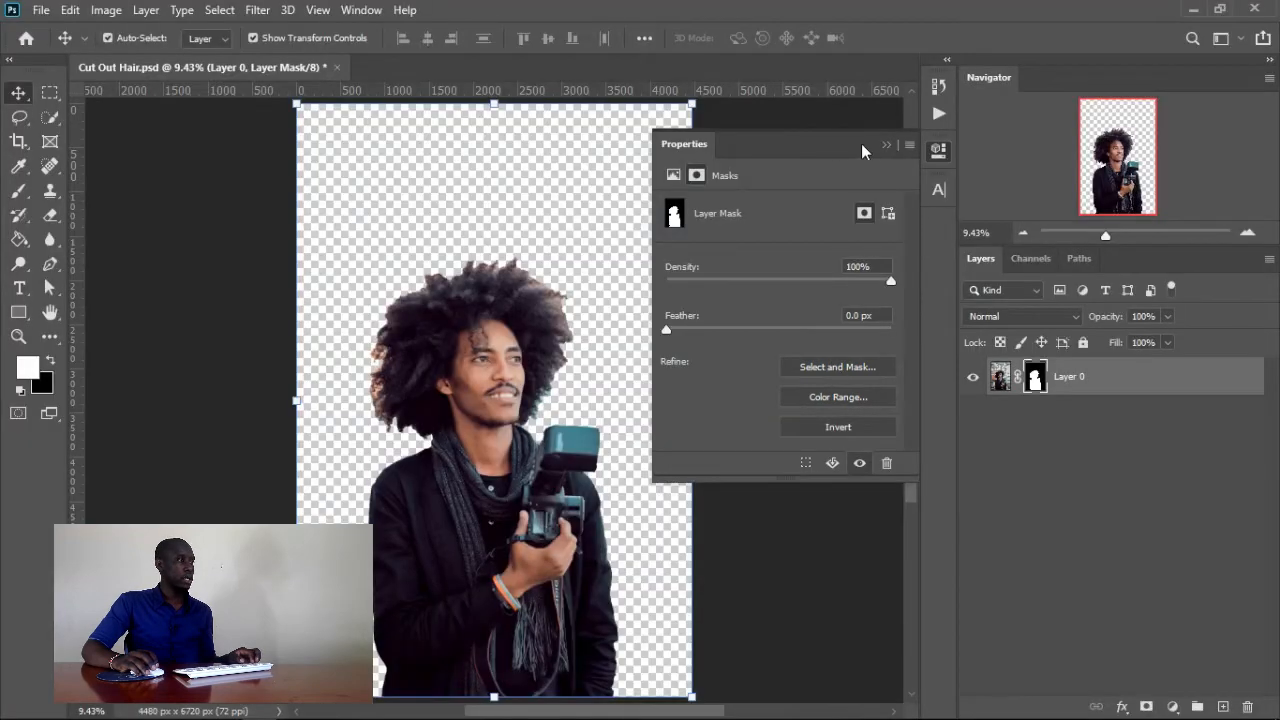
pyautogui.click(884, 147)
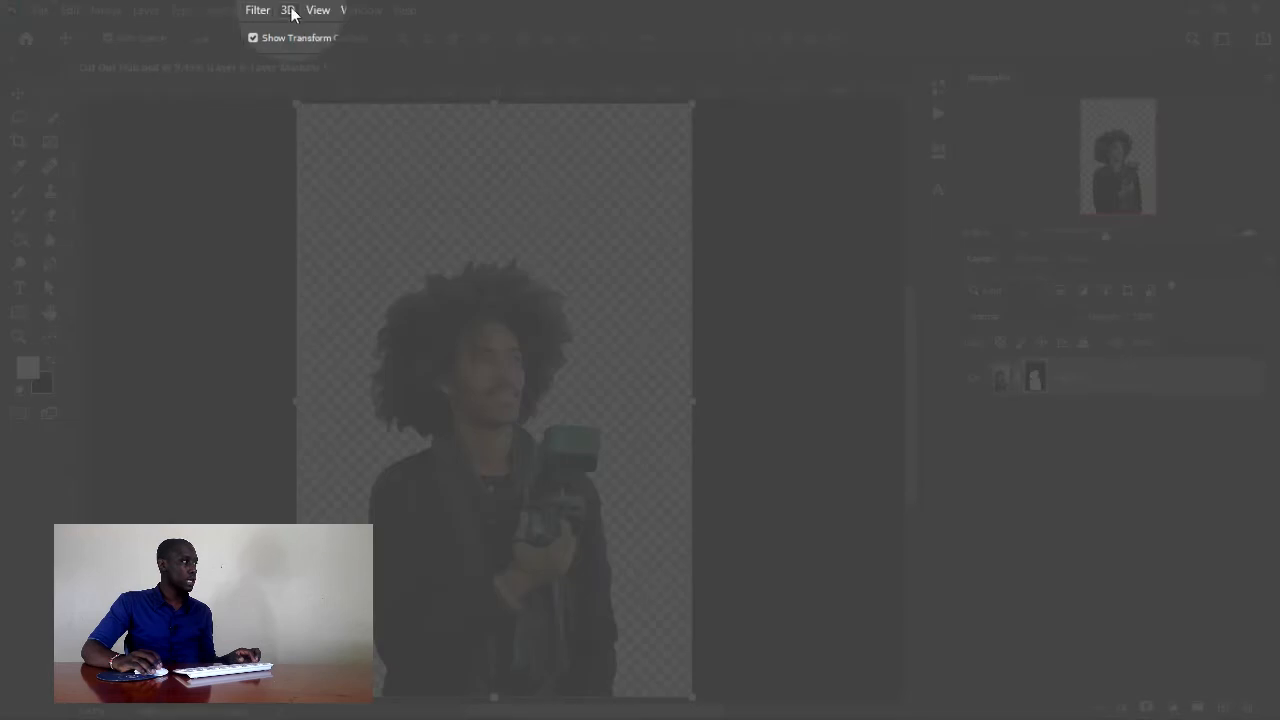
# Open the layer mask in Select and Mask and preview the cutout in the On White and Marching Ants views.
pyautogui.click(219, 10)
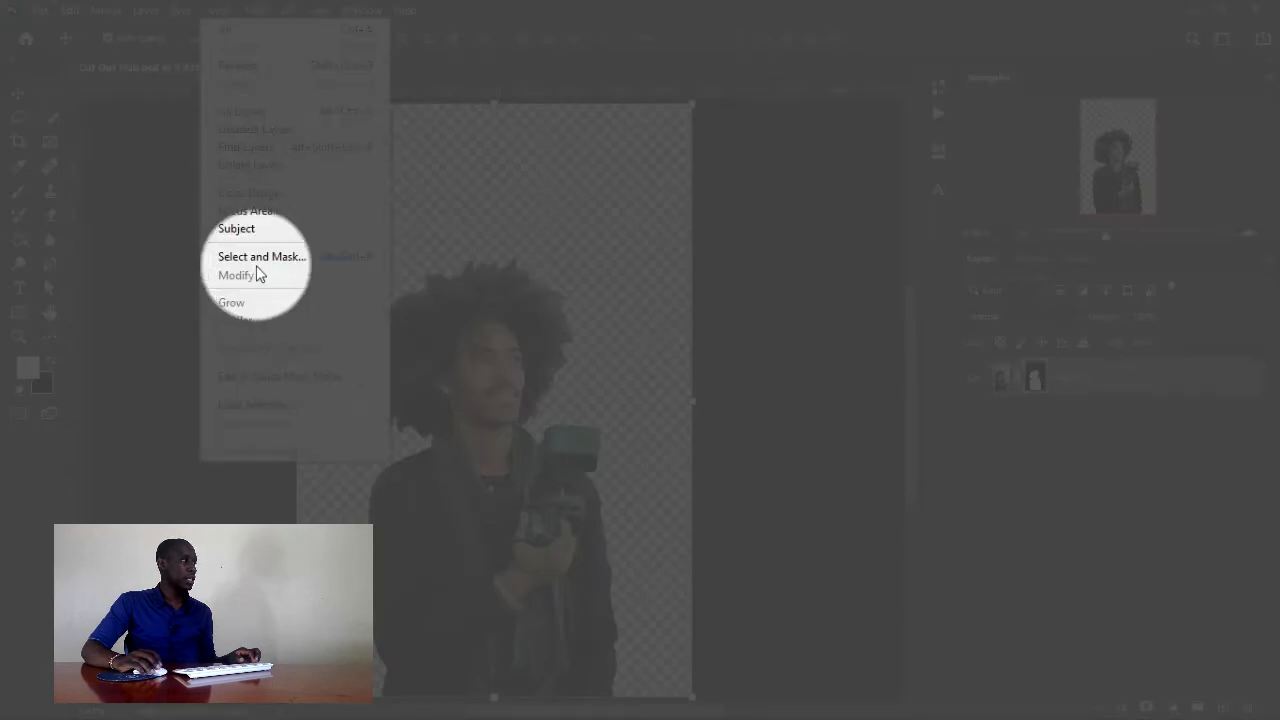
pyautogui.click(288, 257)
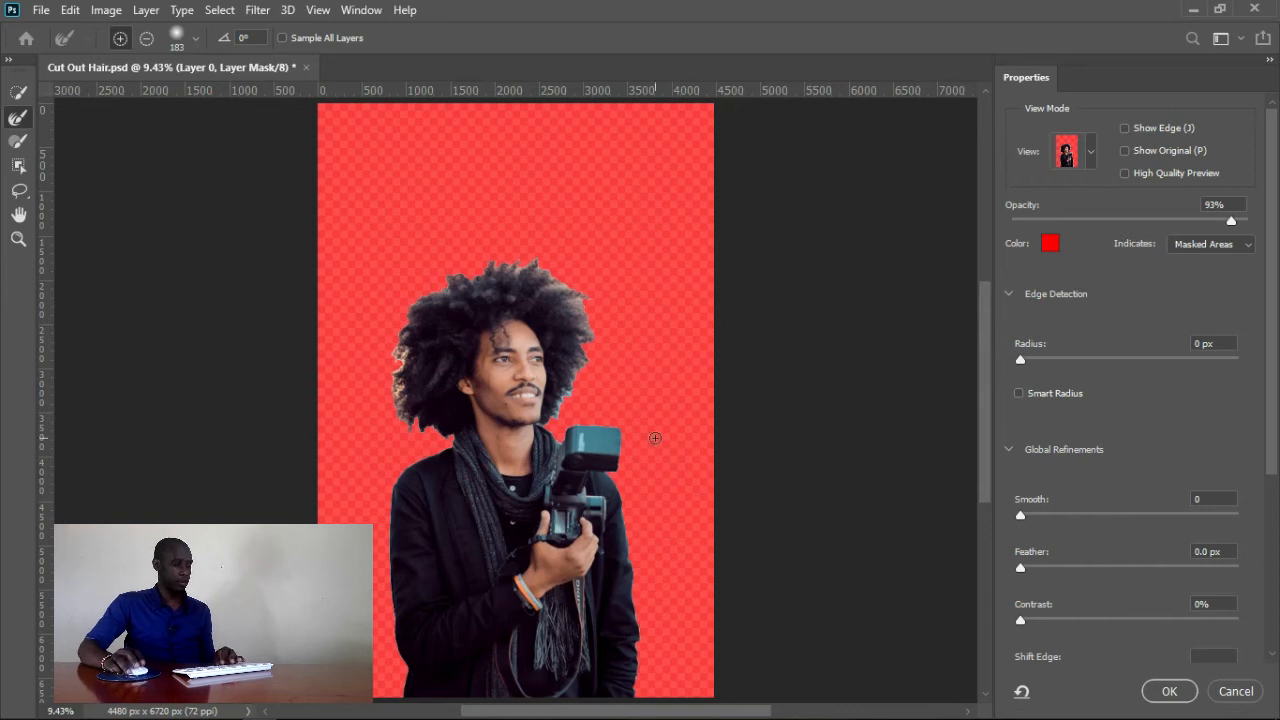
pyautogui.click(1089, 157)
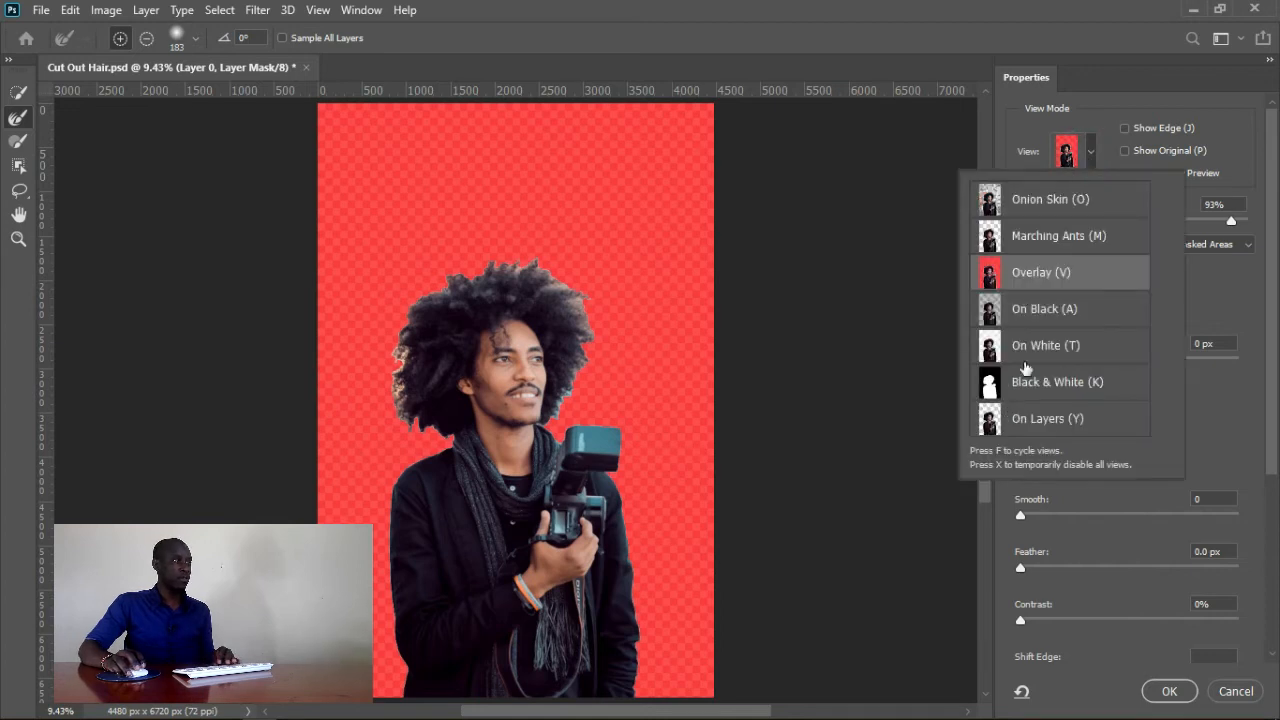
pyautogui.click(1007, 352)
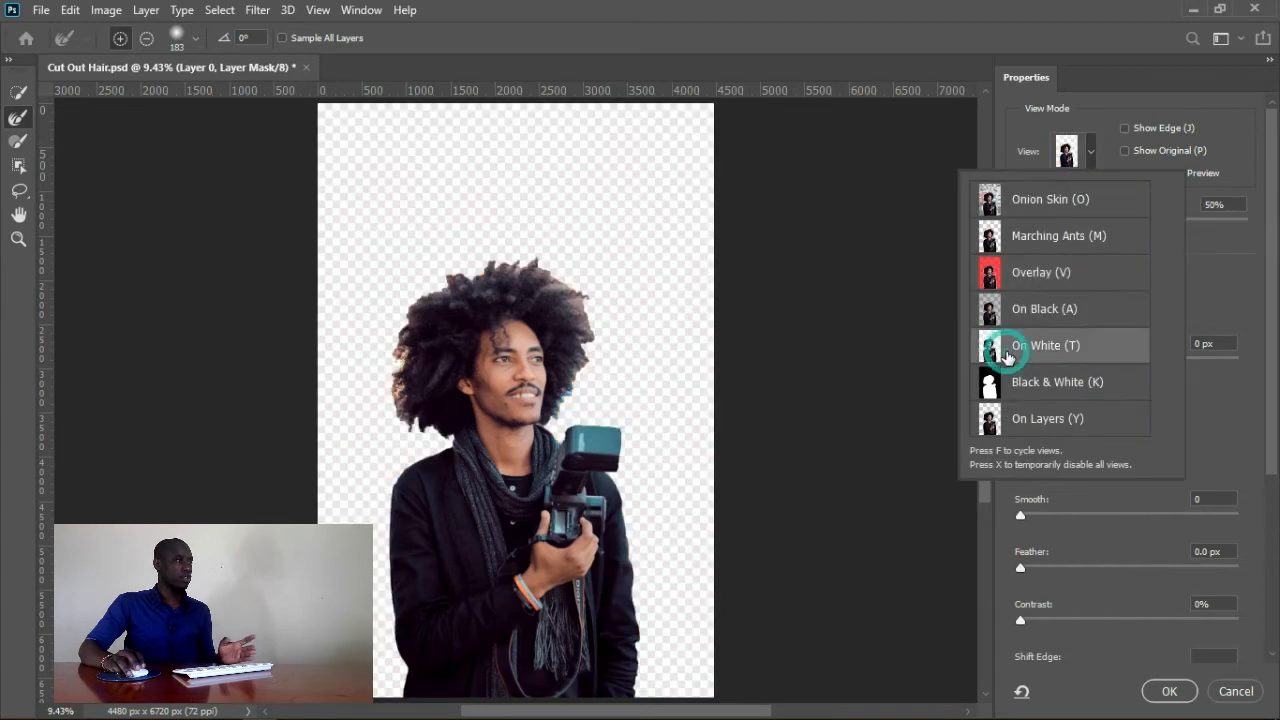
pyautogui.click(1090, 157)
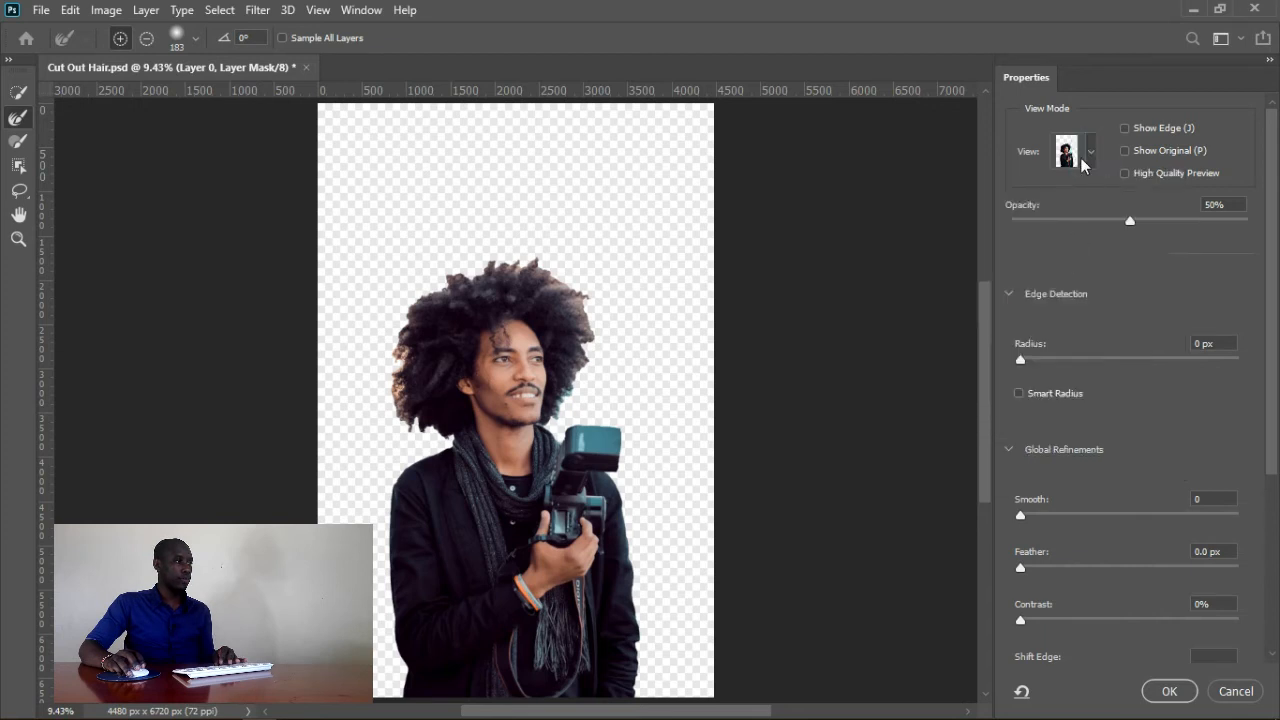
pyautogui.click(1086, 154)
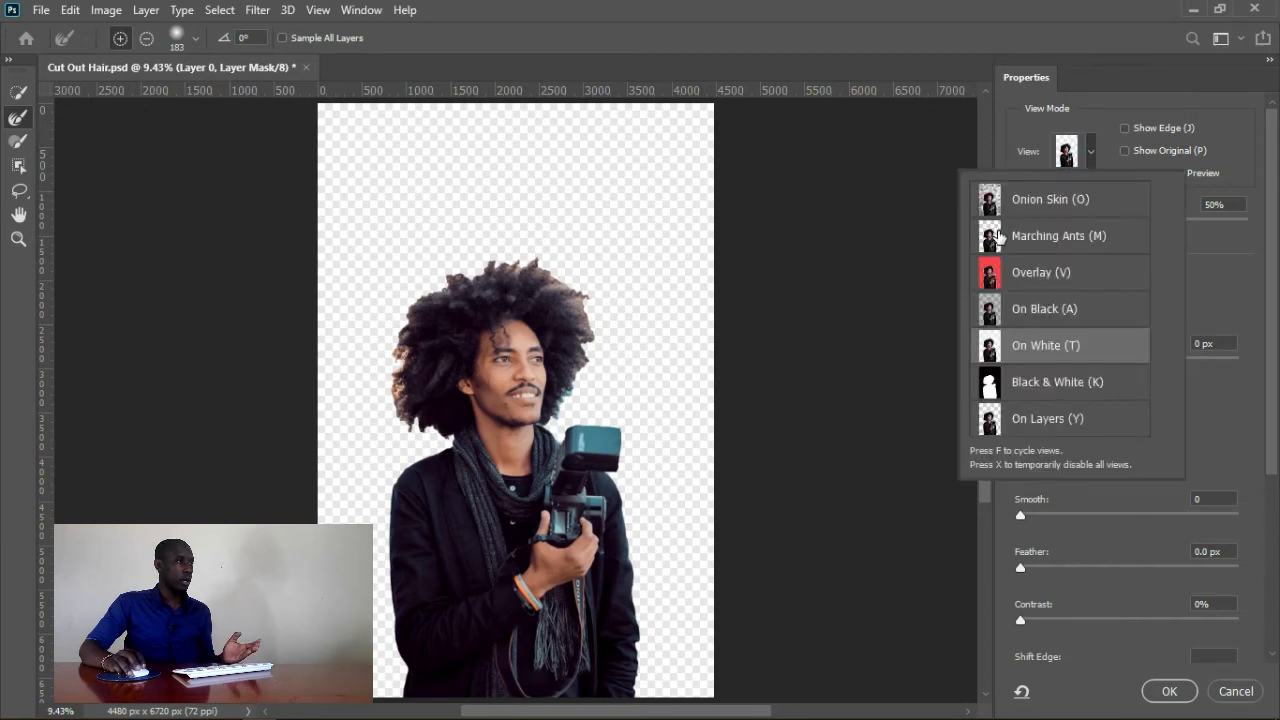
pyautogui.click(997, 236)
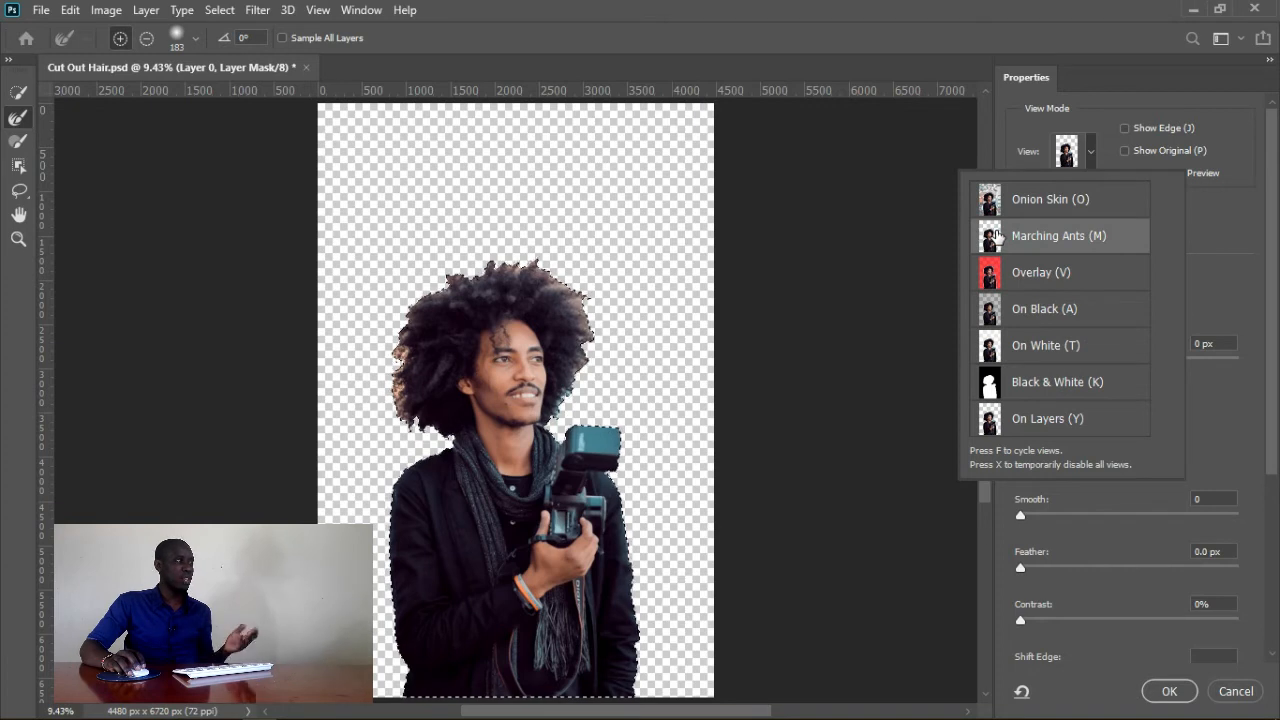
# Show the cutout in the Overlay view with the red overlay's opacity set to 91%.
pyautogui.click(988, 276)
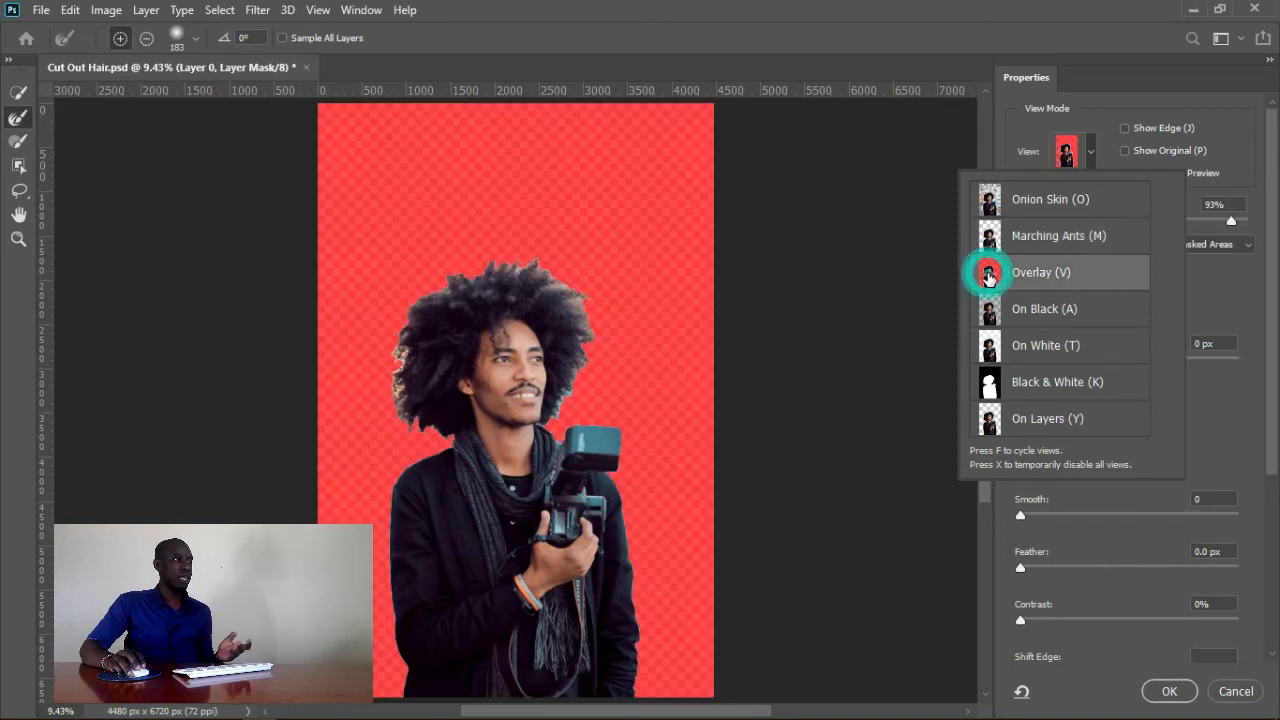
pyautogui.click(1092, 158)
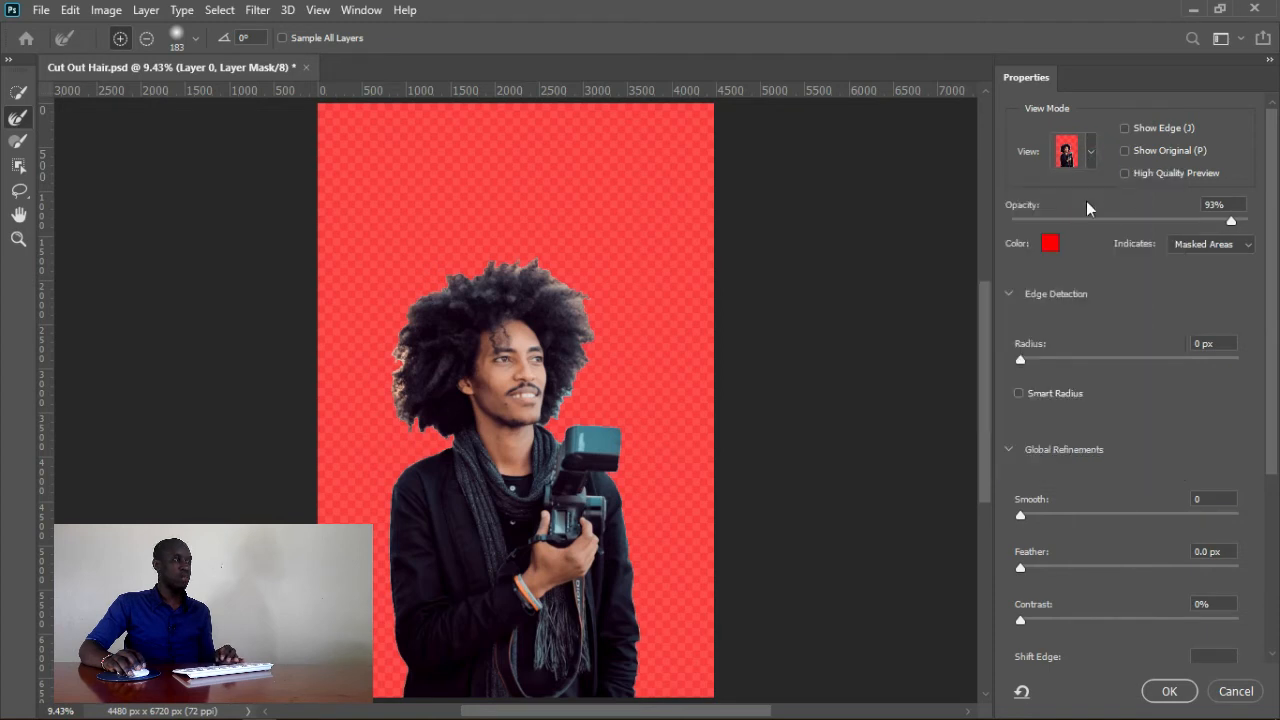
pyautogui.moveTo(1231, 221); pyautogui.dragTo(1099, 221)
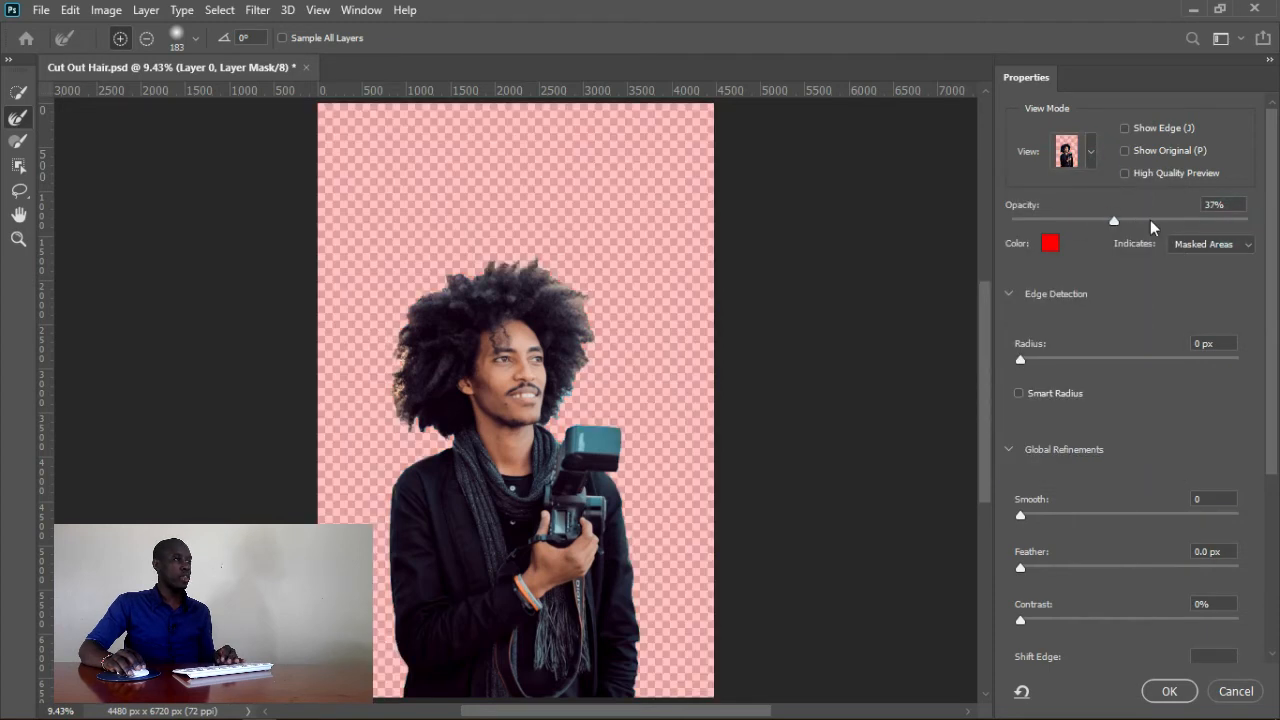
pyautogui.moveTo(1237, 220)
pyautogui.mouseDown()
pyautogui.moveTo(1252, 218)
pyautogui.moveTo(1231, 220)
pyautogui.mouseUp()
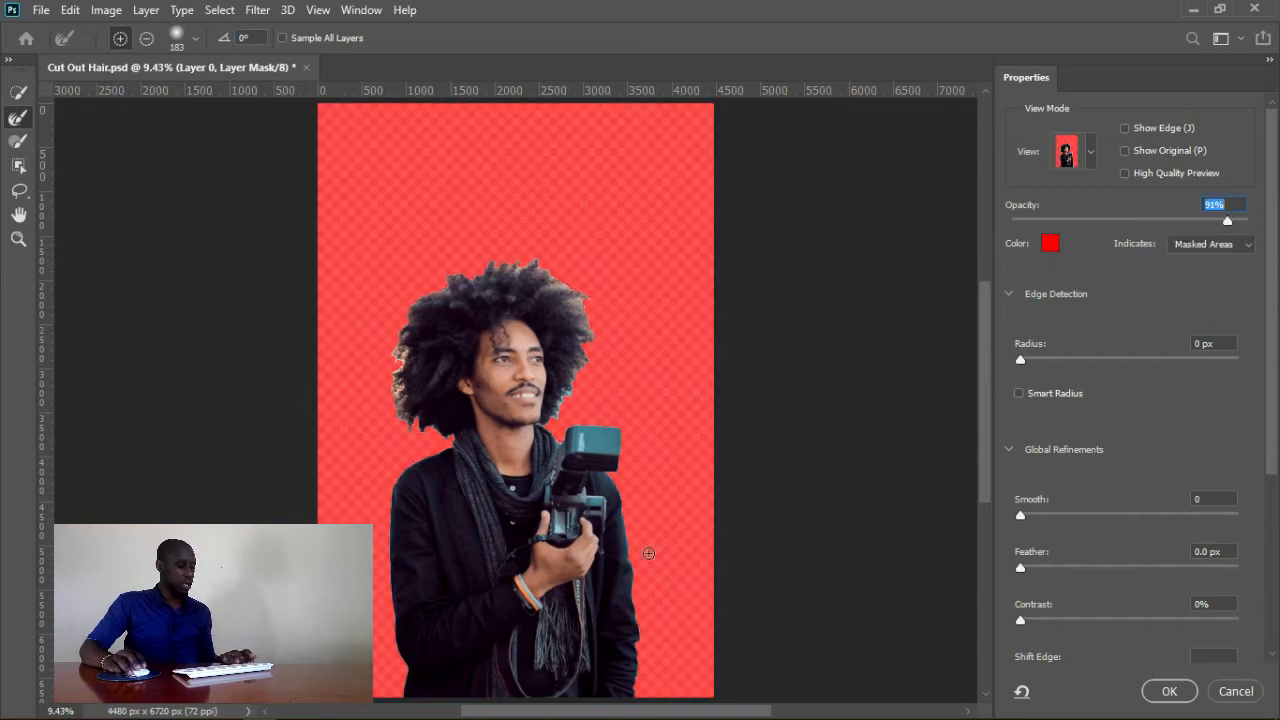
# Soften the mask edge with global refinements of Smooth 9 and Feather 0.8 px, checking against the jacket sleeve's edge.
pyautogui.moveTo(653, 572); pyautogui.dragTo(818, 580)
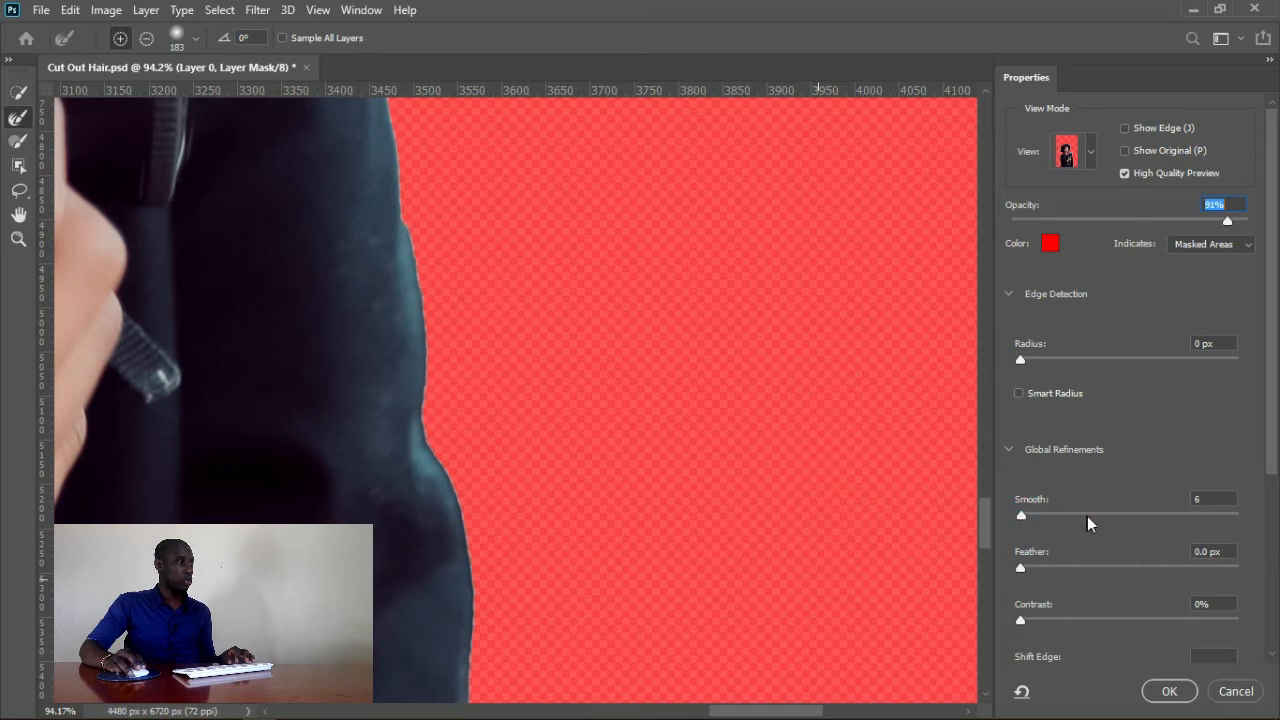
pyautogui.click(1034, 520)
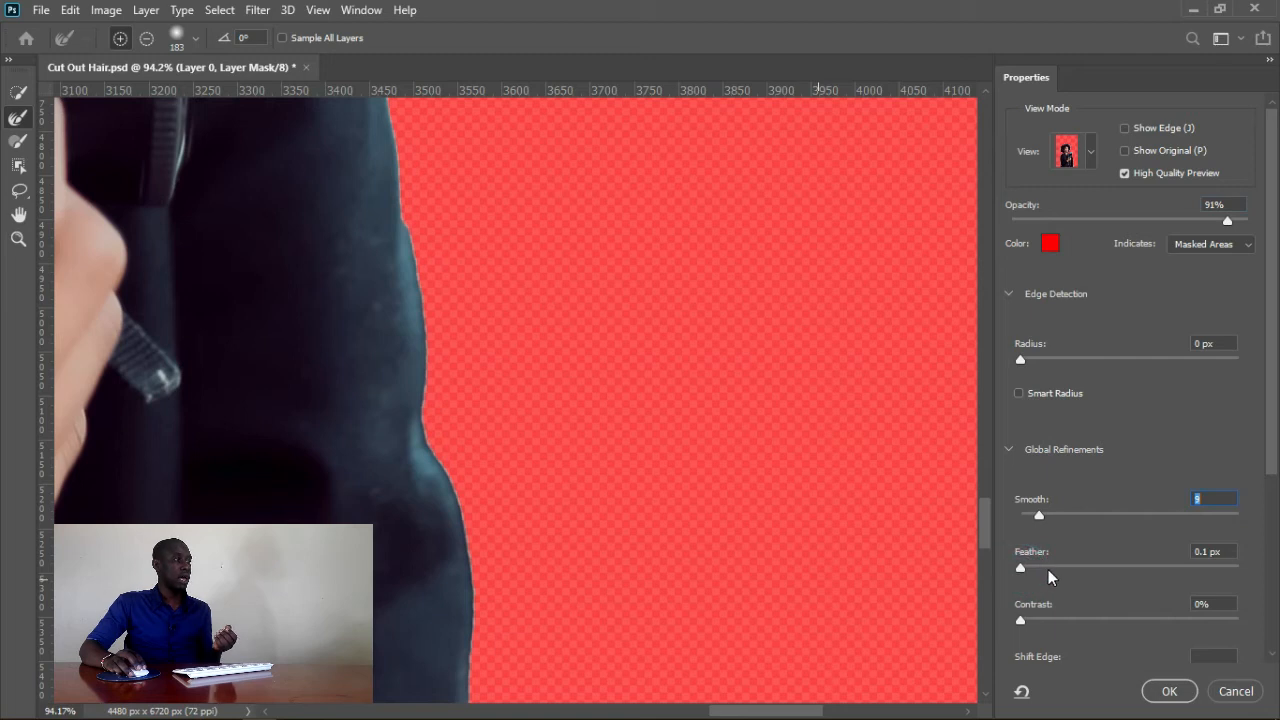
pyautogui.click(1028, 567)
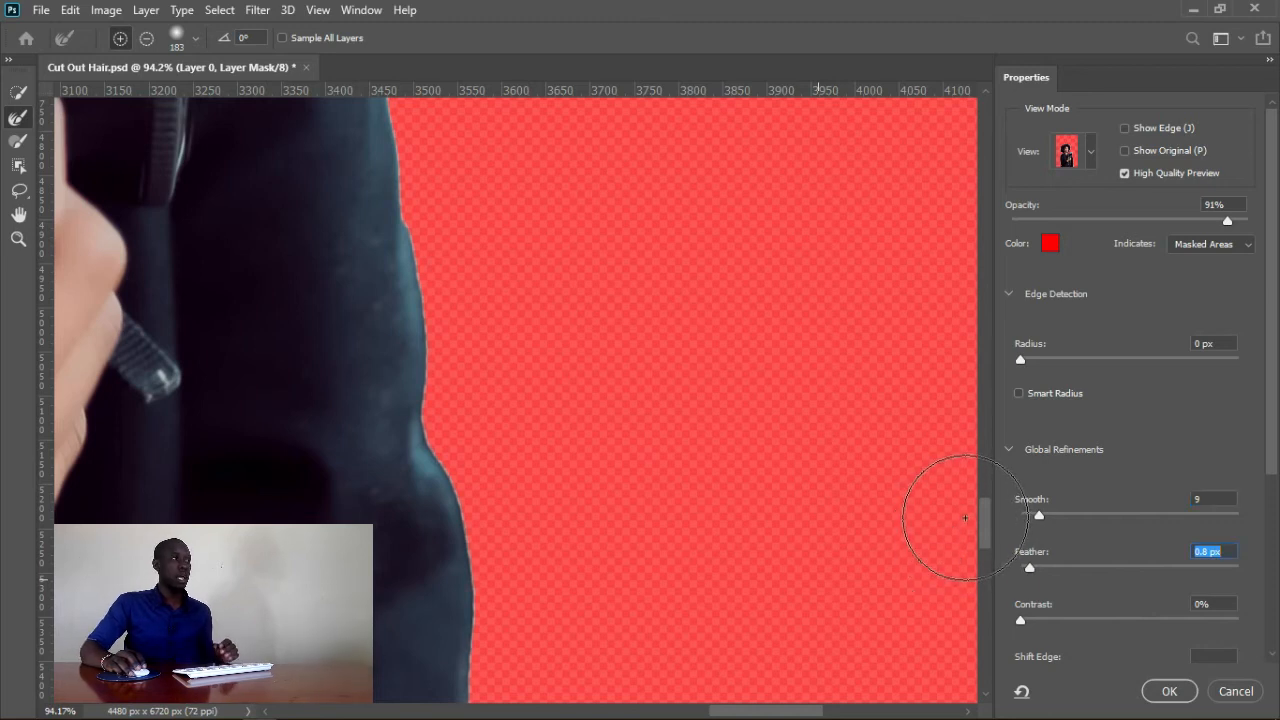
# Examine the refined mask edge from the jacket sleeve up to the curls around the head.
pyautogui.press('space')
pyautogui.hotkey('ctrl', 'space')
pyautogui.keyDown('ctrl'); pyautogui.click(785, 296); pyautogui.keyUp('ctrl')
pyautogui.click(633, 288)
pyautogui.hotkey('ctrl', 'space')
pyautogui.moveTo(785, 308); pyautogui.dragTo(718, 320)
pyautogui.press('space')
pyautogui.moveTo(625, 228); pyautogui.dragTo(749, 627)
pyautogui.moveTo(605, 251)
pyautogui.mouseDown()
pyautogui.moveTo(601, 265)
pyautogui.moveTo(703, 417)
pyautogui.moveTo(770, 635)
pyautogui.mouseUp()
pyautogui.moveTo(650, 260); pyautogui.dragTo(543, 314)
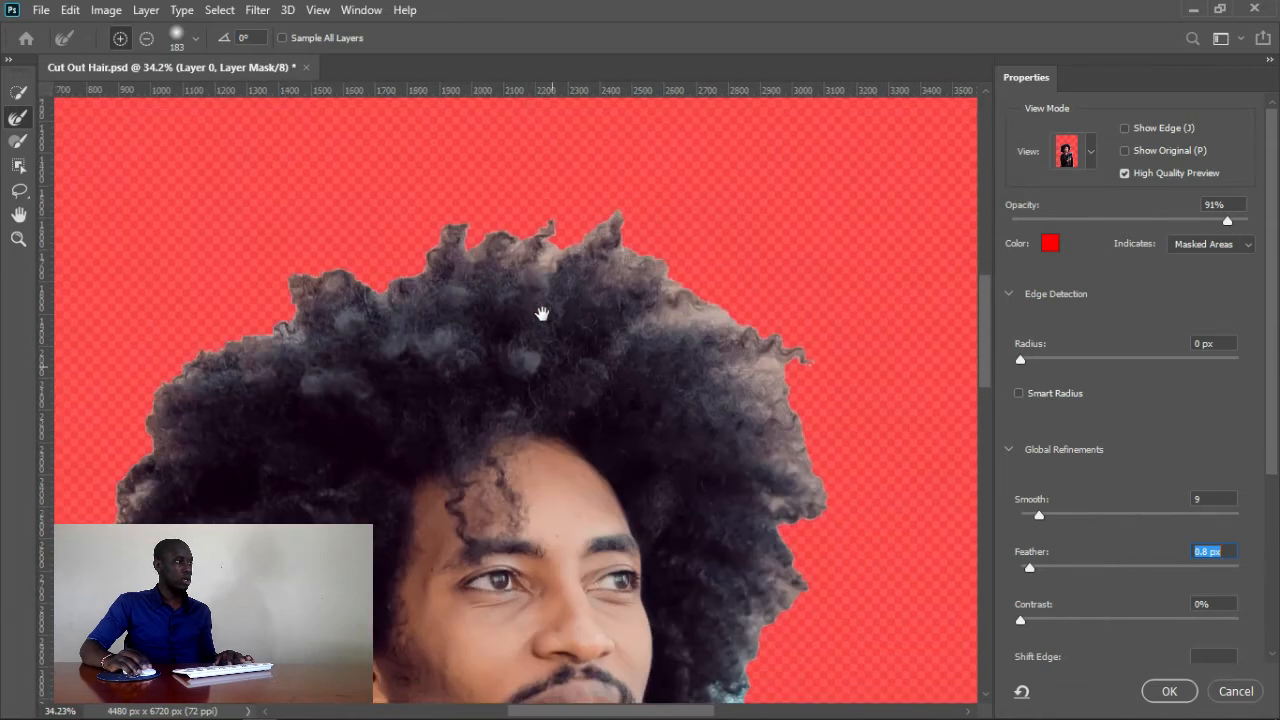
pyautogui.press('space')
pyautogui.click(752, 395)
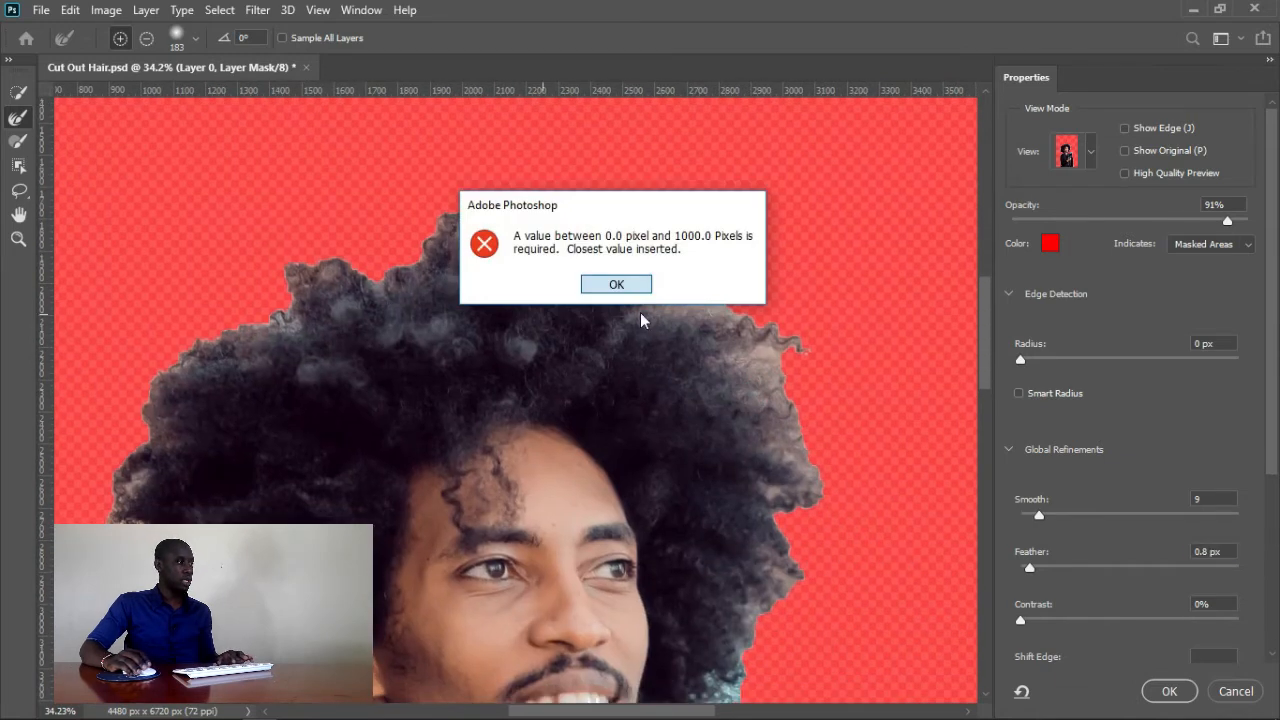
pyautogui.press('Return')
# Refine the cutout's hair outline by painting along the curls around the head with the Refine Edge Brush.
pyautogui.moveTo(803, 447); pyautogui.dragTo(734, 438)
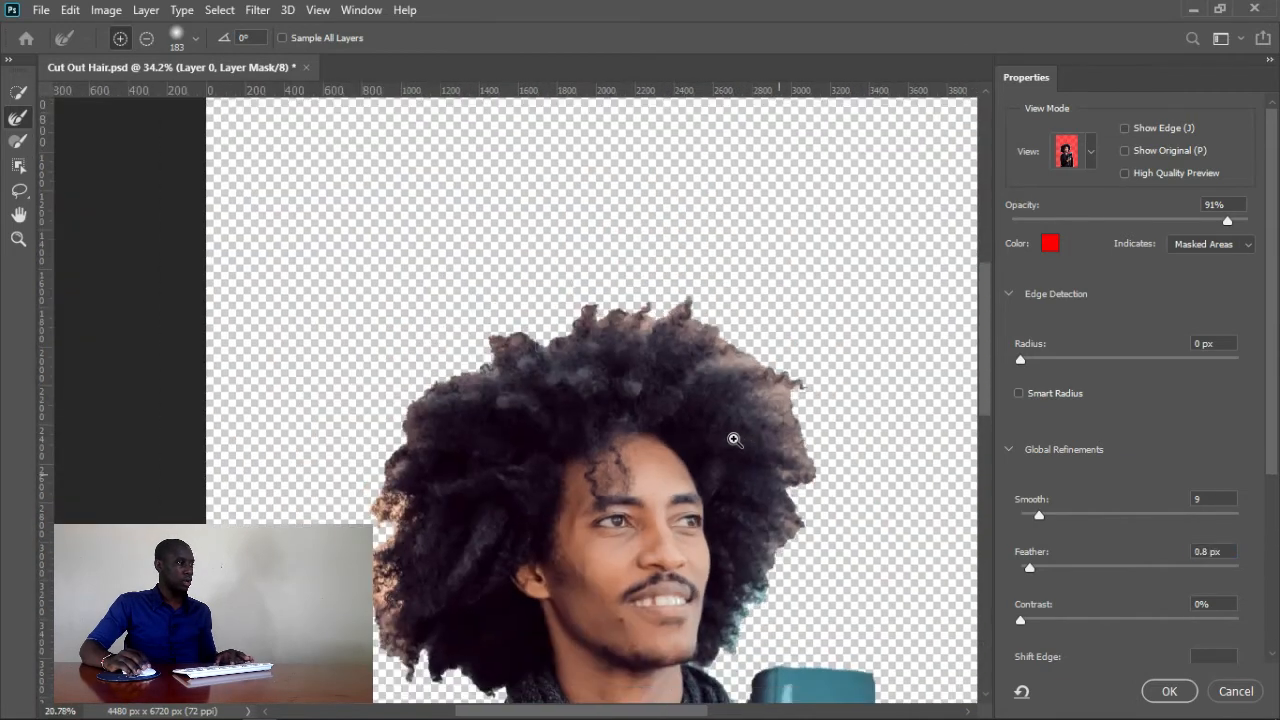
pyautogui.moveTo(485, 498); pyautogui.dragTo(451, 426)
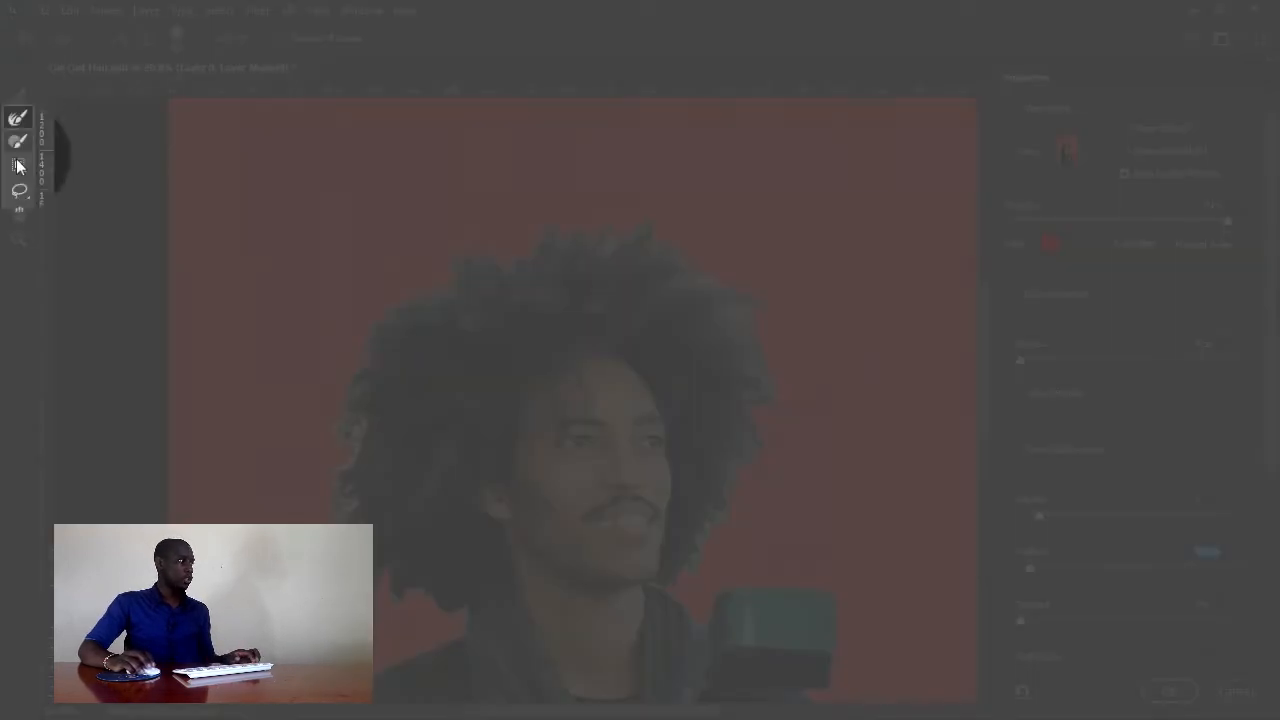
pyautogui.click(17, 122)
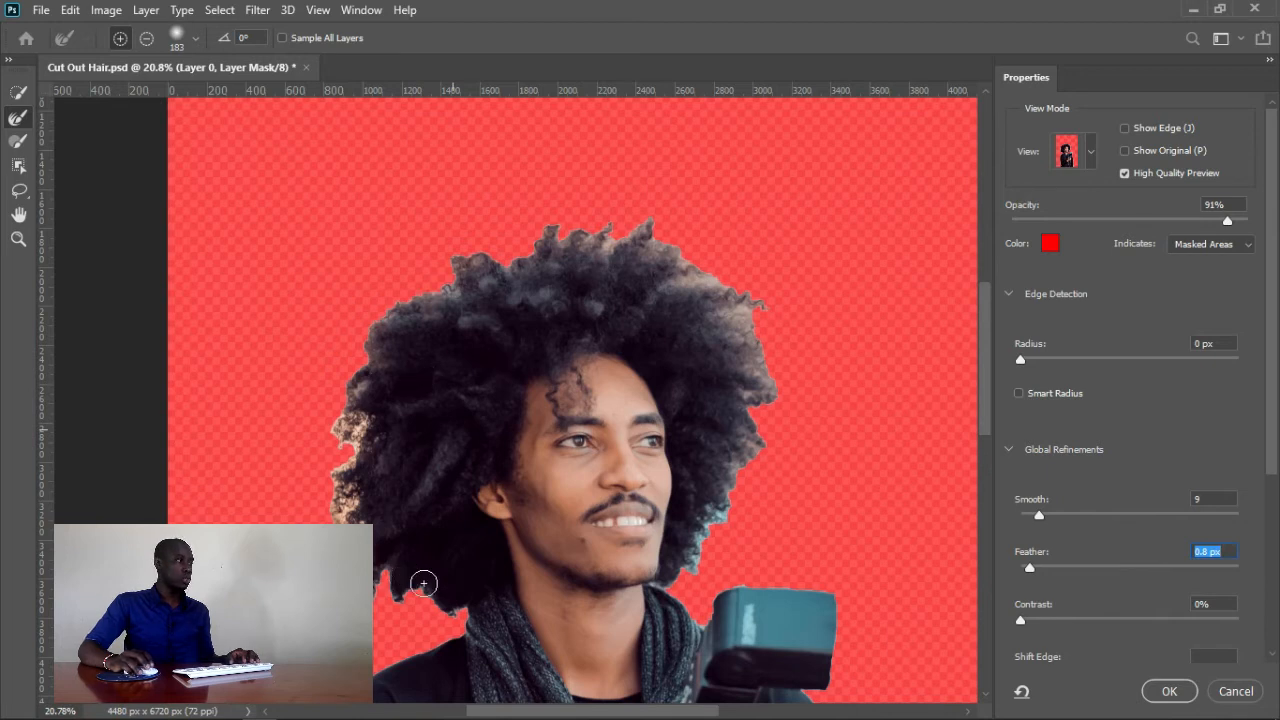
pyautogui.click(425, 586)
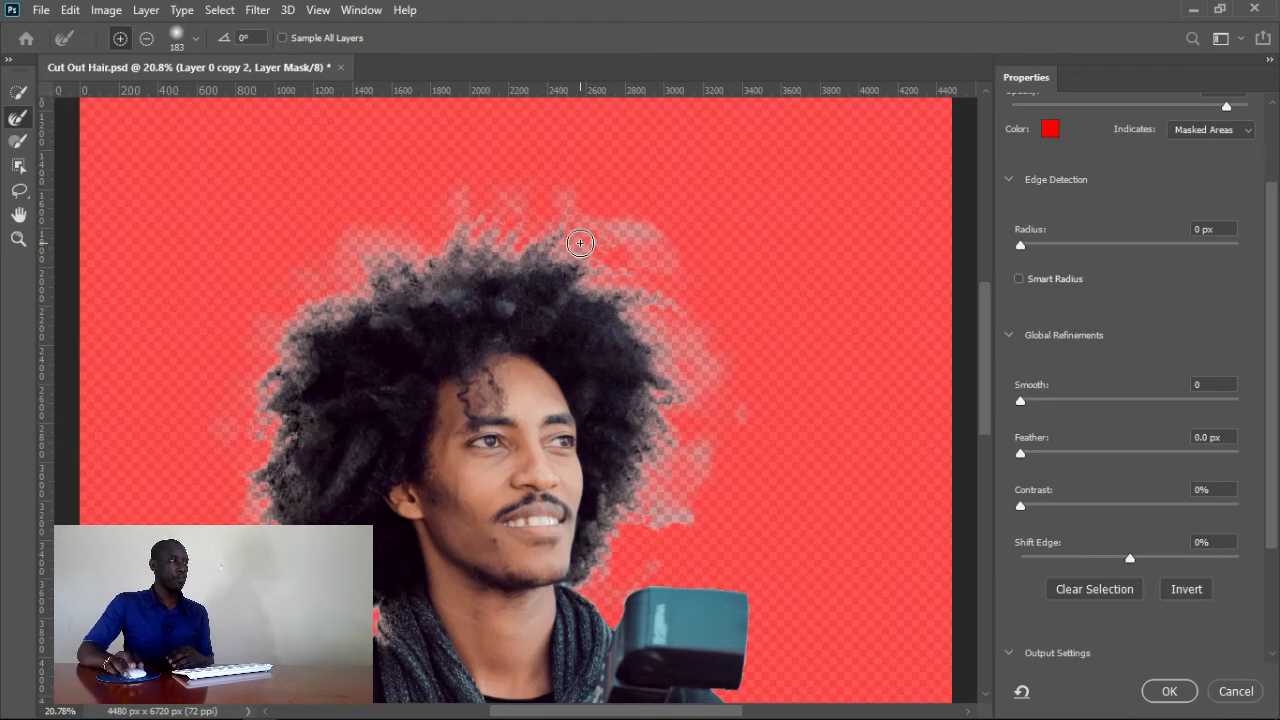
# Review the Output Settings, with output to New Layer with Layer Mask, and leave Select and Mask without applying changes.
pyautogui.scroll(-3, 1275, 427)
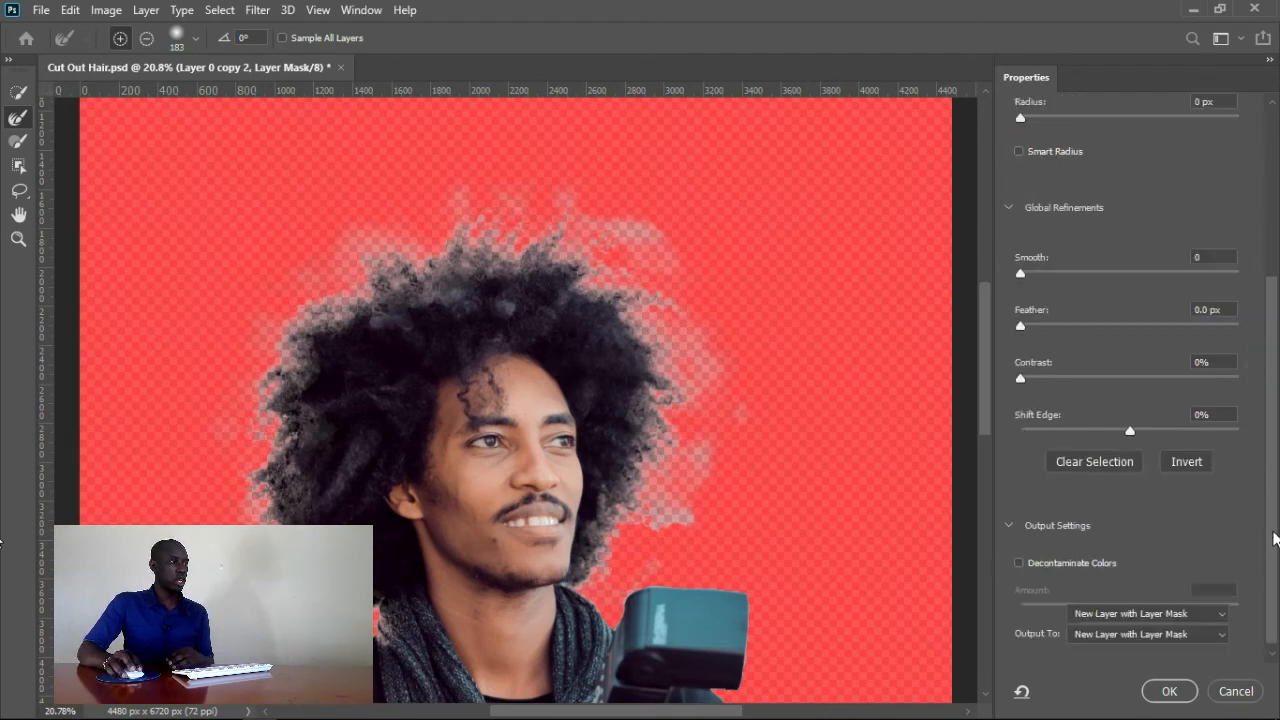
pyautogui.click(1010, 496)
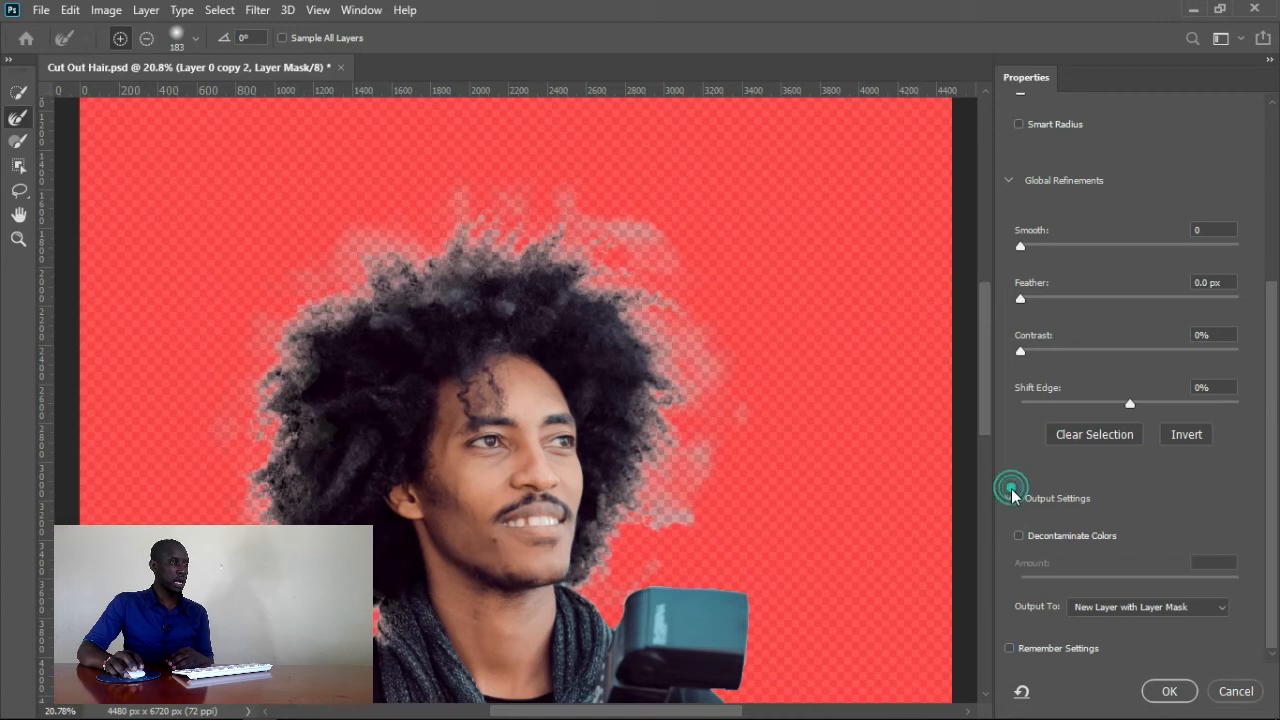
pyautogui.click(1010, 497)
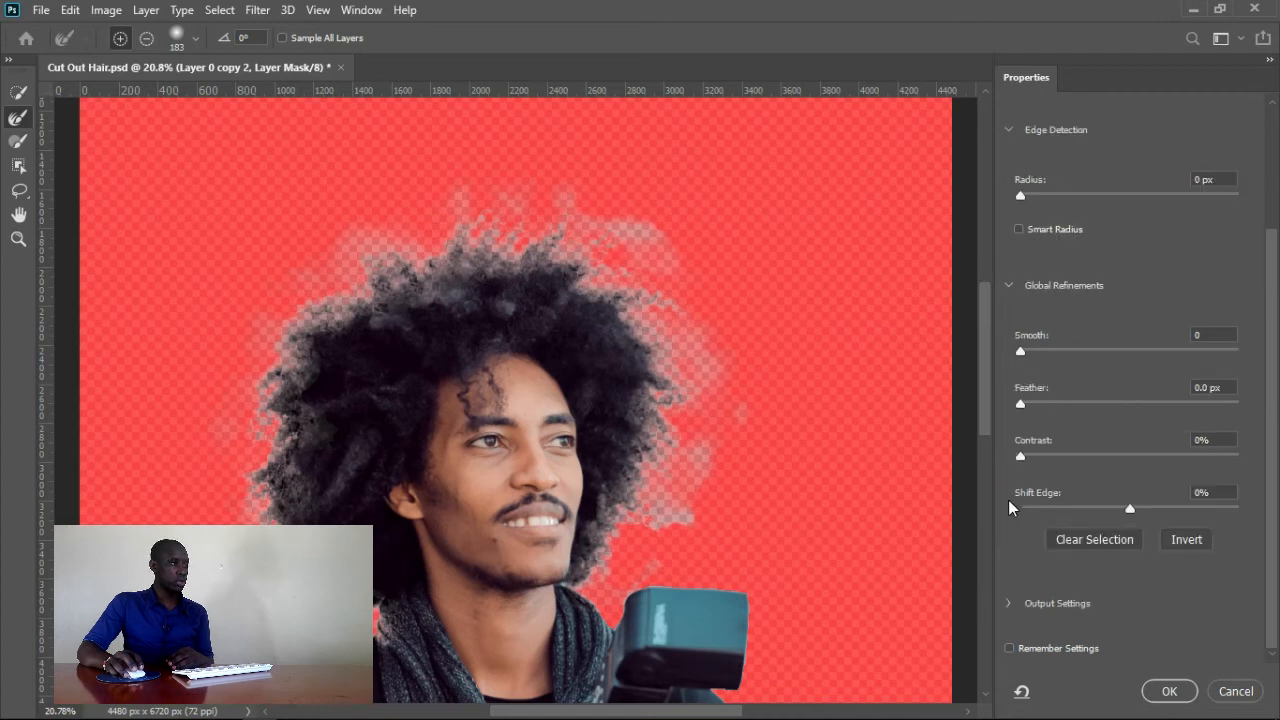
pyautogui.click(1007, 604)
pyautogui.scroll(-2, 1035, 560)
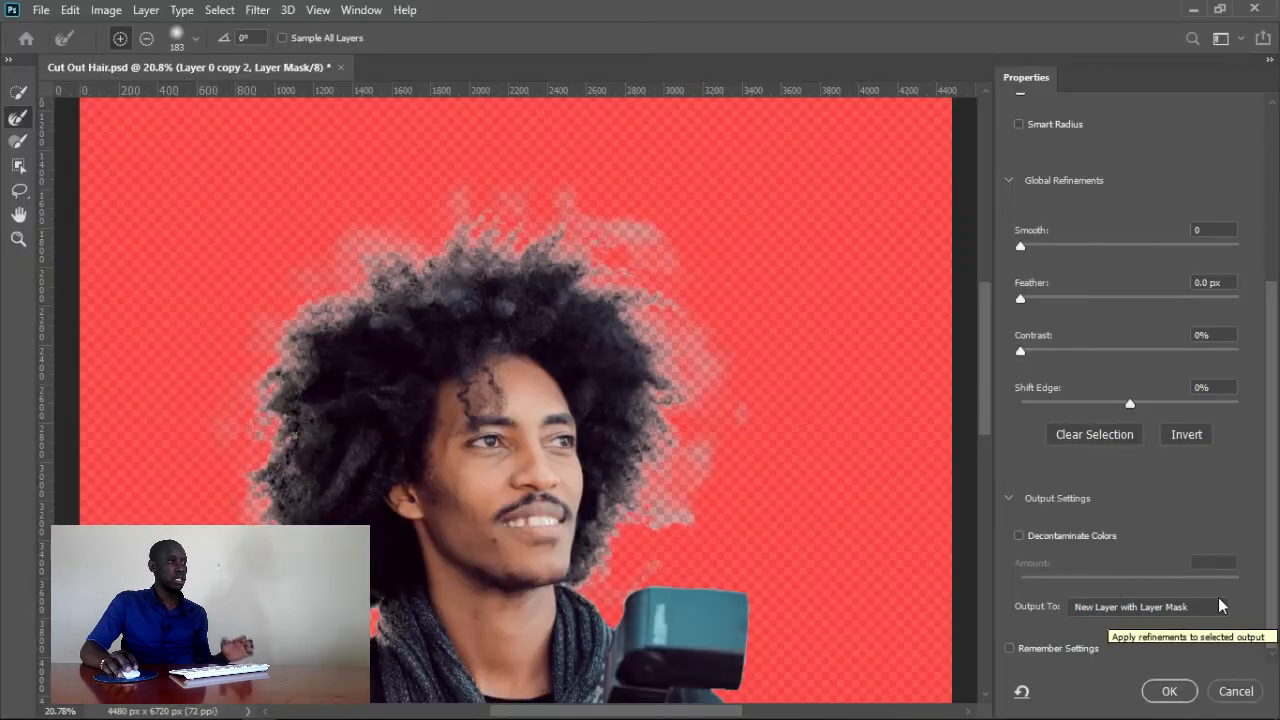
pyautogui.click(1245, 700)
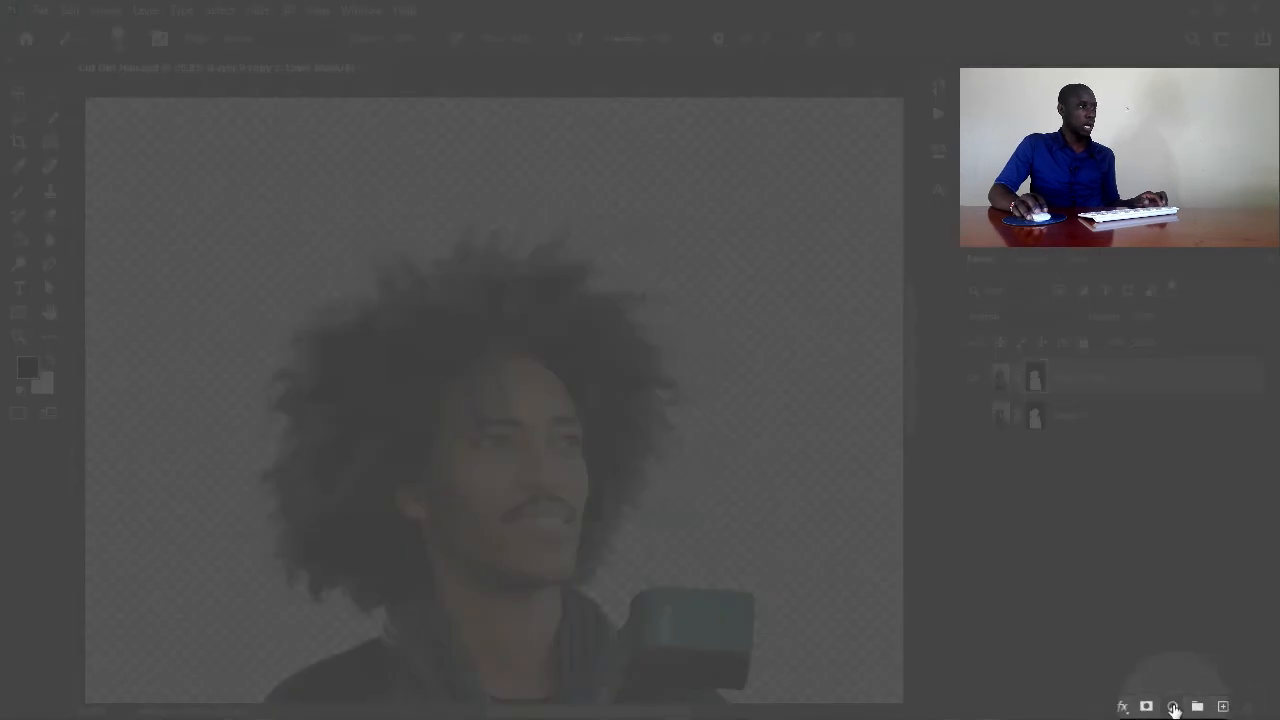
# Add a white Solid Color fill layer and place it directly below the Layer 0 copy 2 cutout.
pyautogui.click(1172, 706)
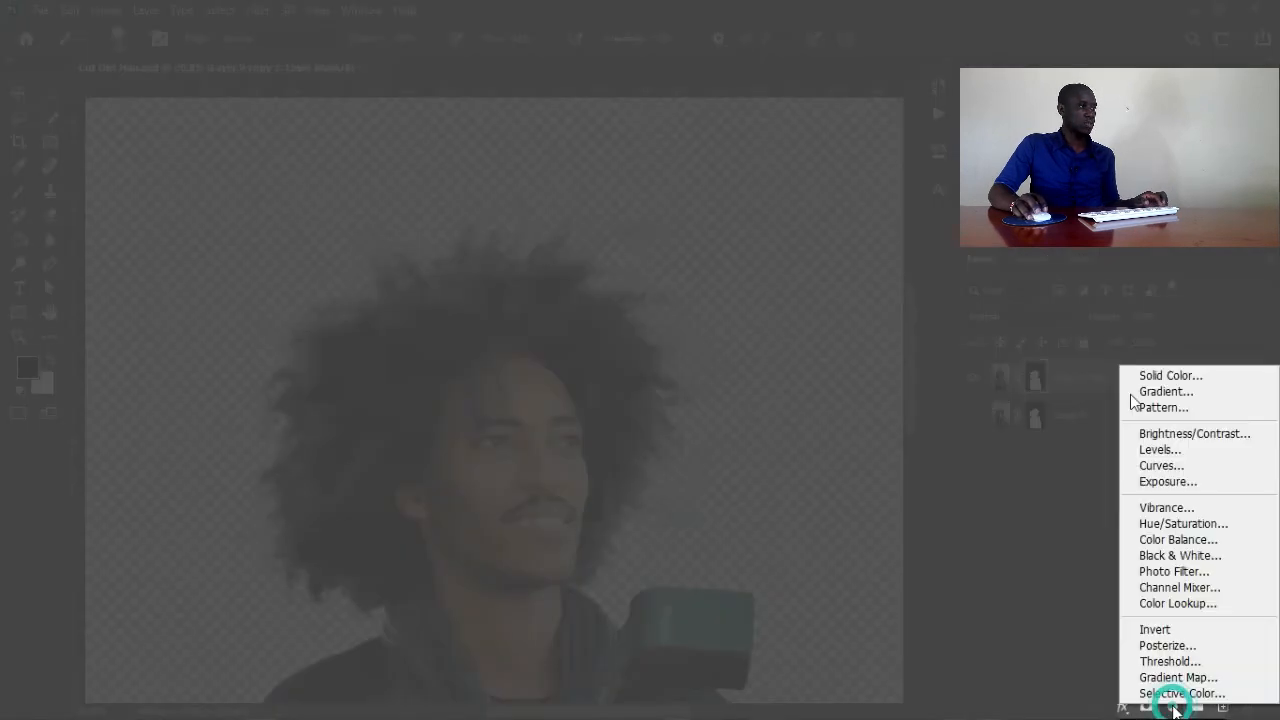
pyautogui.click(1155, 377)
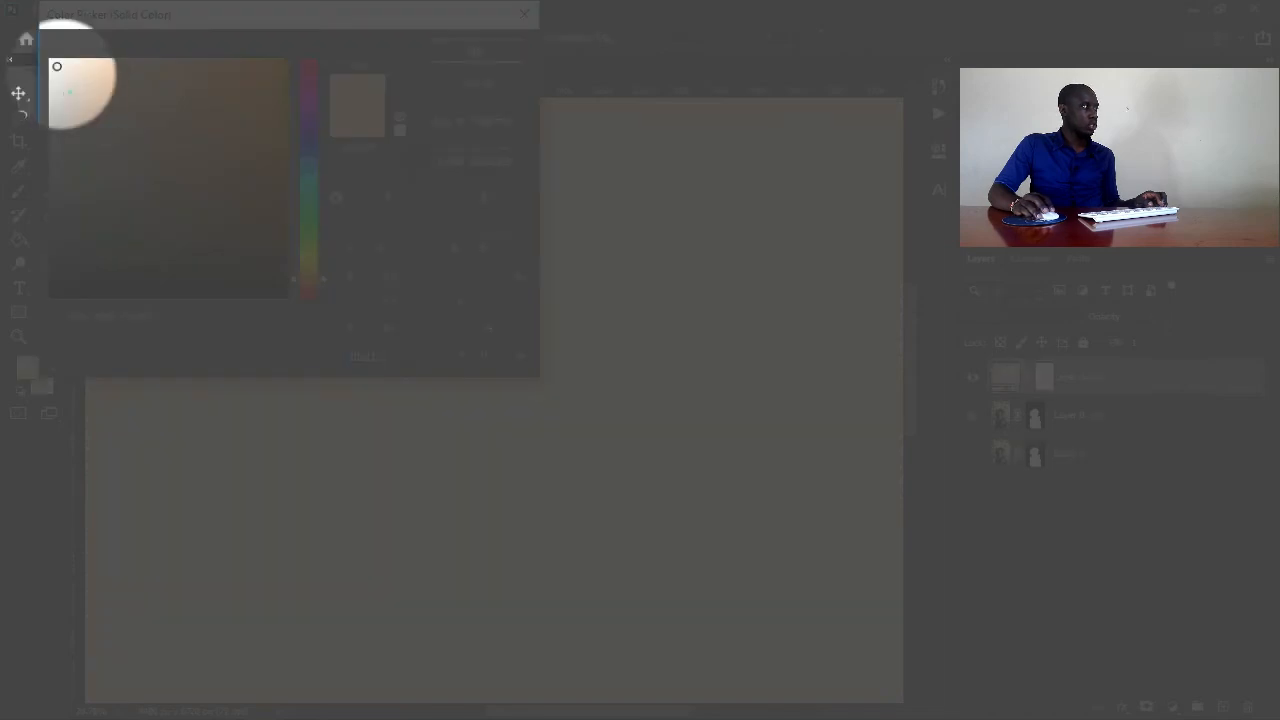
pyautogui.click(463, 55)
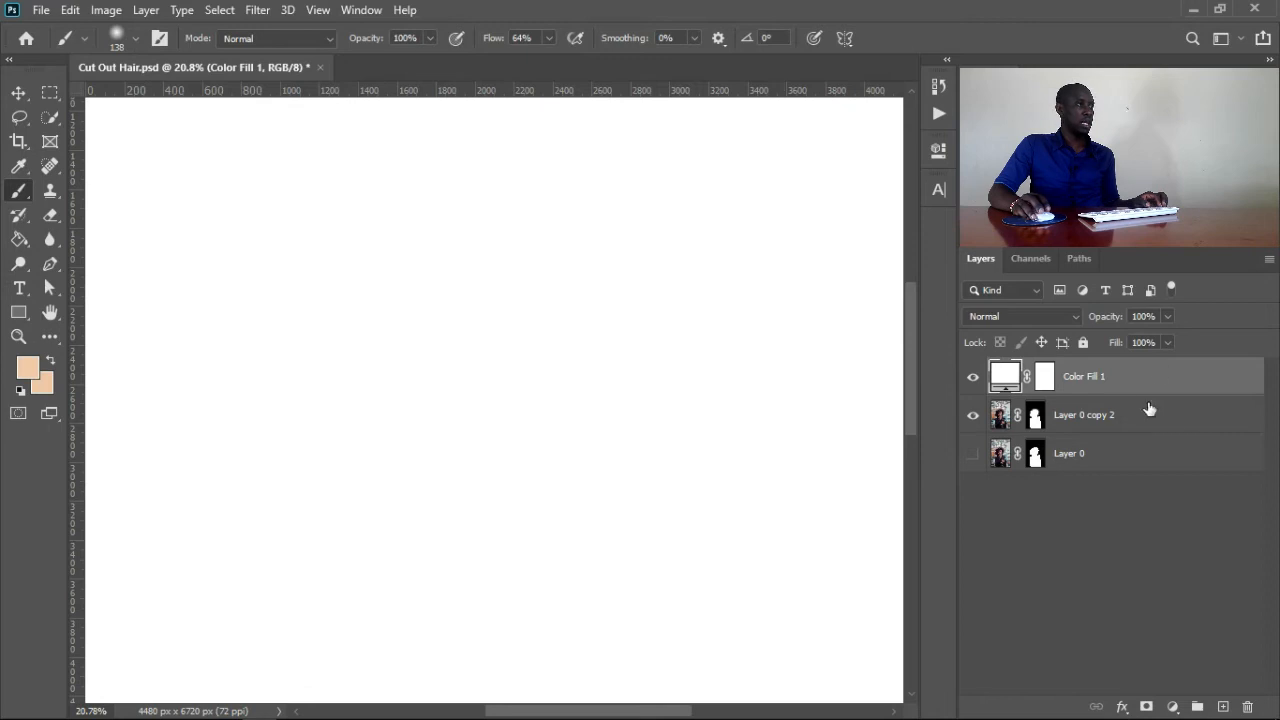
pyautogui.moveTo(1141, 372); pyautogui.dragTo(1138, 431)
pyautogui.moveTo(734, 543); pyautogui.dragTo(726, 500)
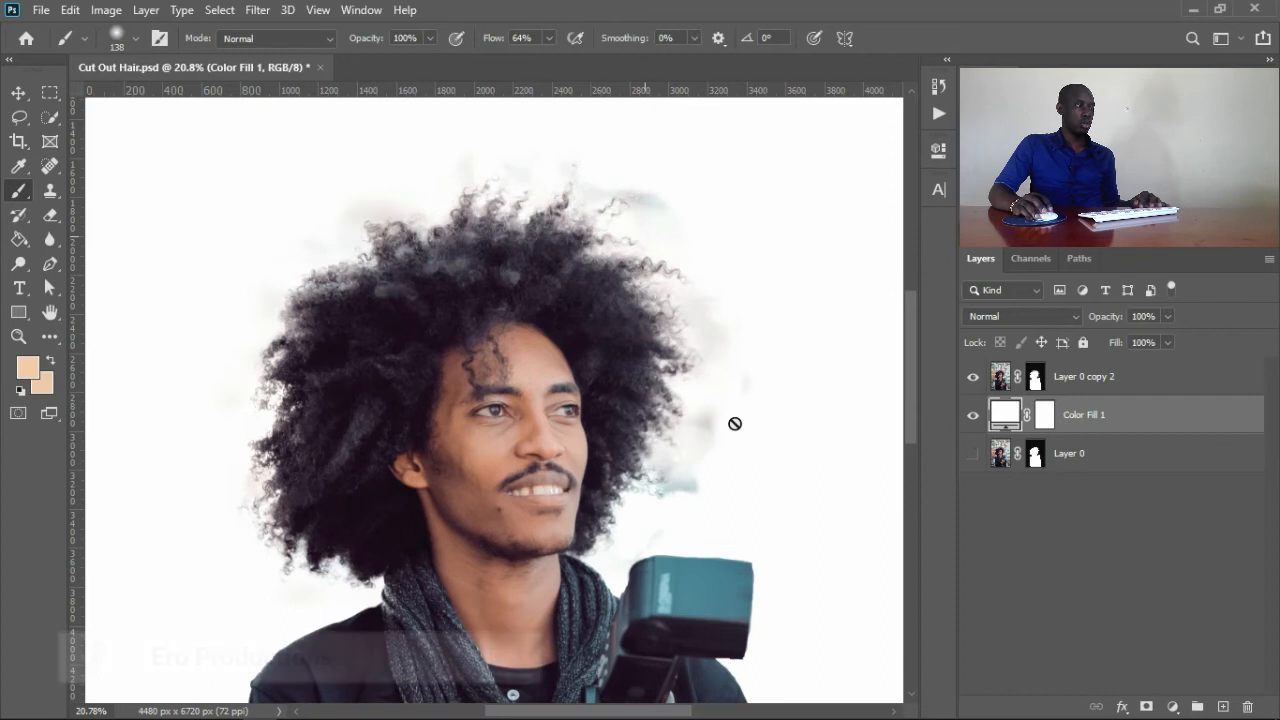
# Show the layer mask of Layer 0 copy 2 on its own in the canvas.
pyautogui.press('v')
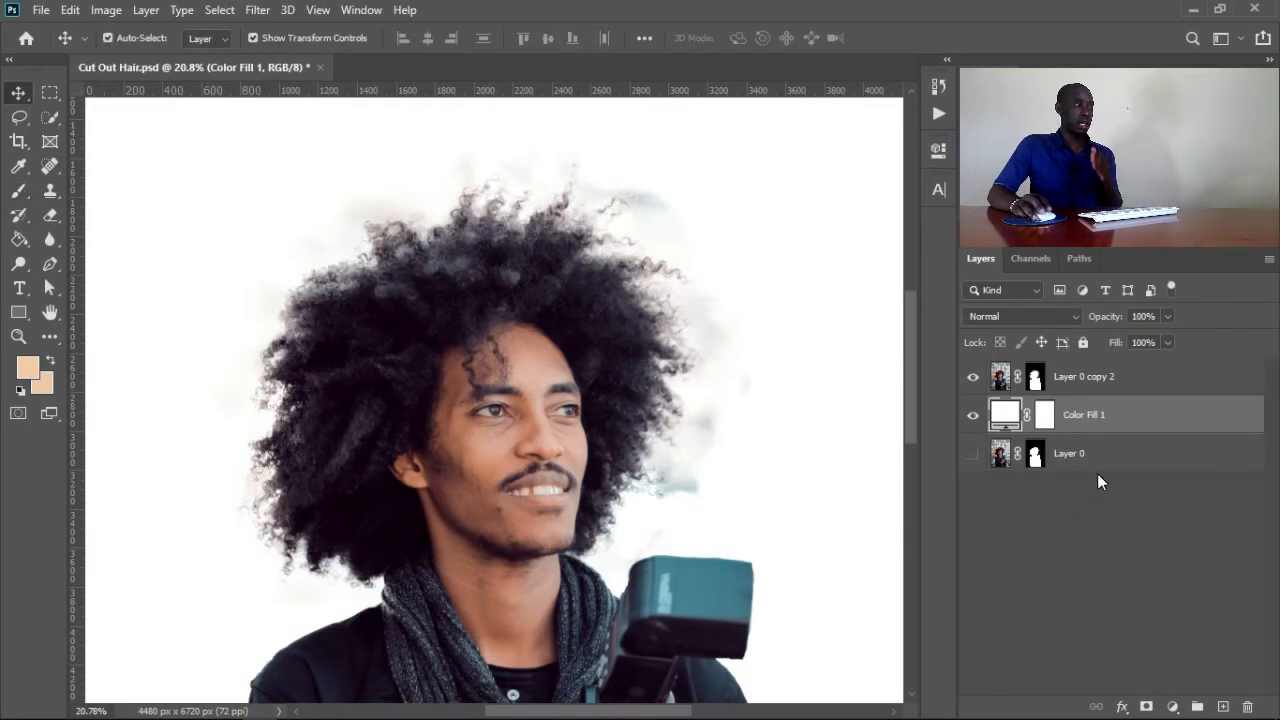
pyautogui.click(1041, 385)
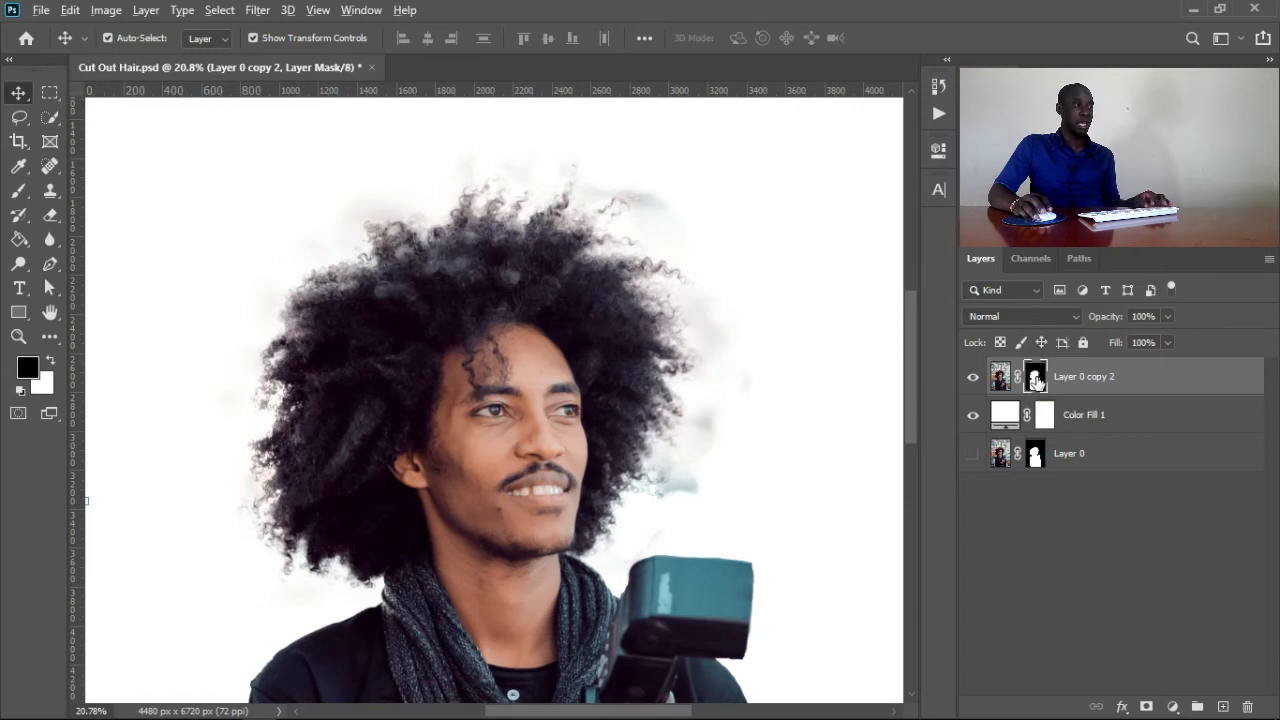
pyautogui.keyDown('alt'); pyautogui.click(1036, 380); pyautogui.keyUp('alt')
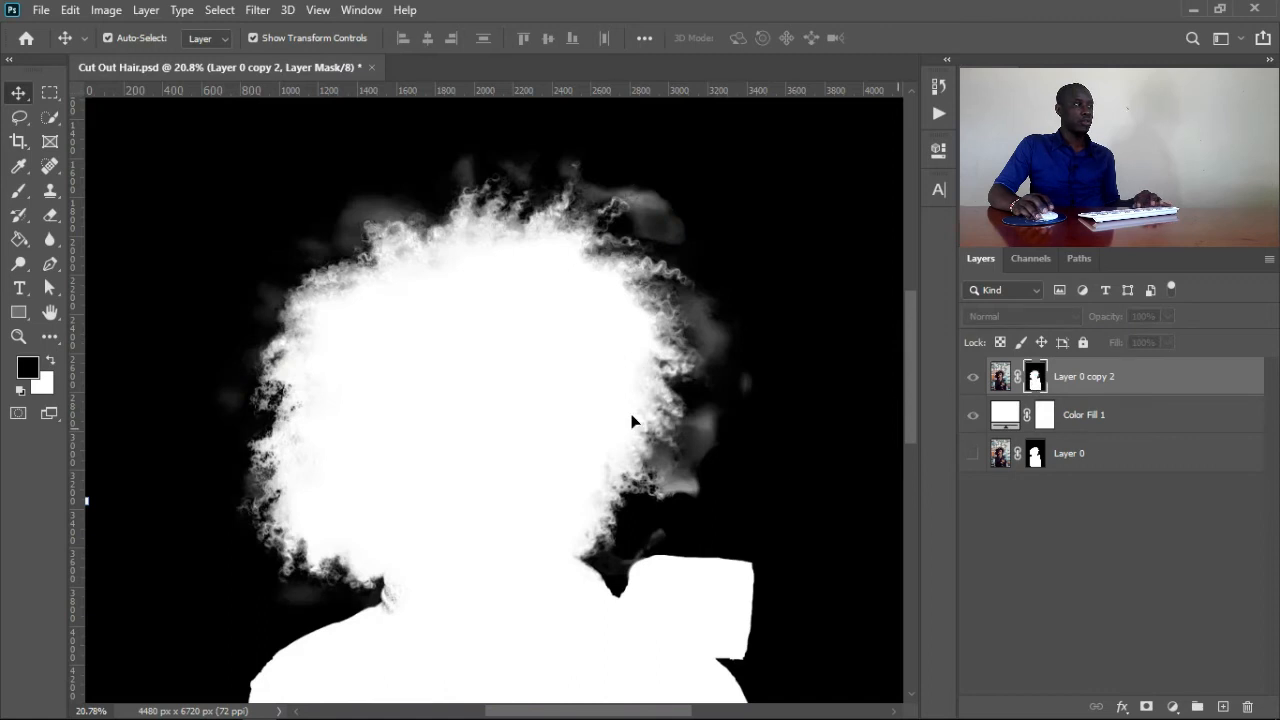
pyautogui.moveTo(719, 488); pyautogui.dragTo(786, 468)
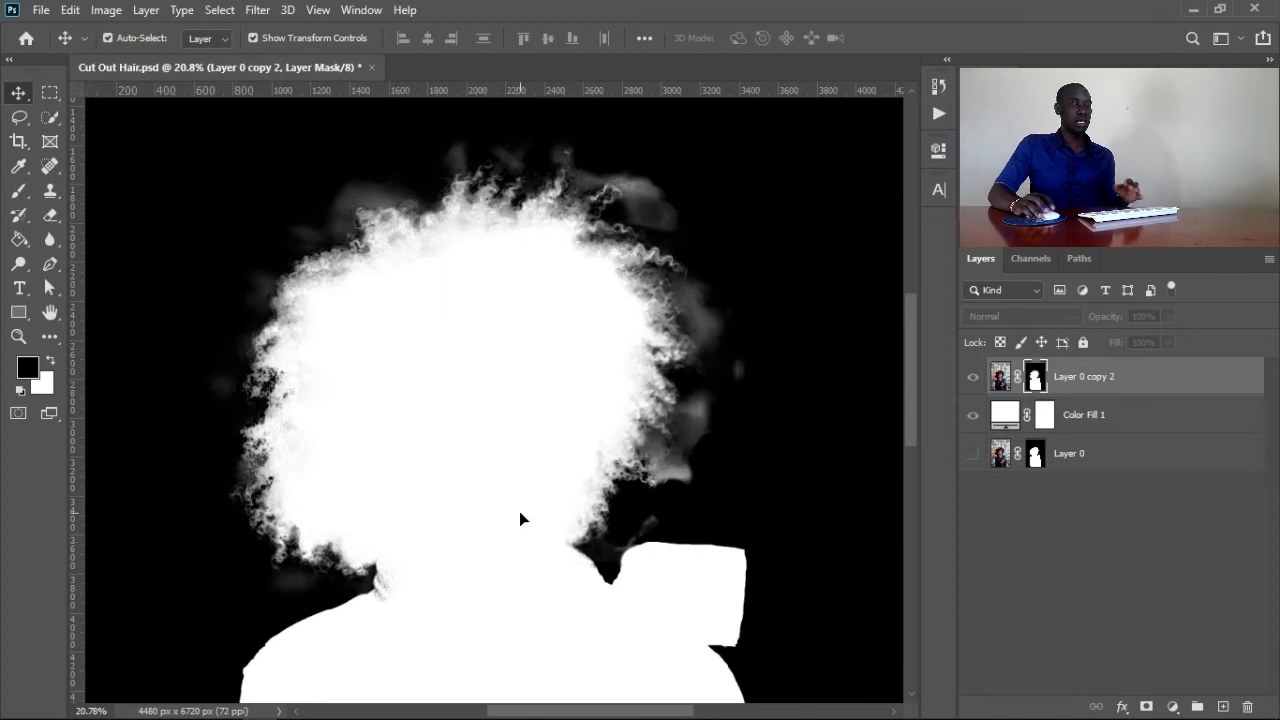
pyautogui.moveTo(766, 377); pyautogui.dragTo(782, 381)
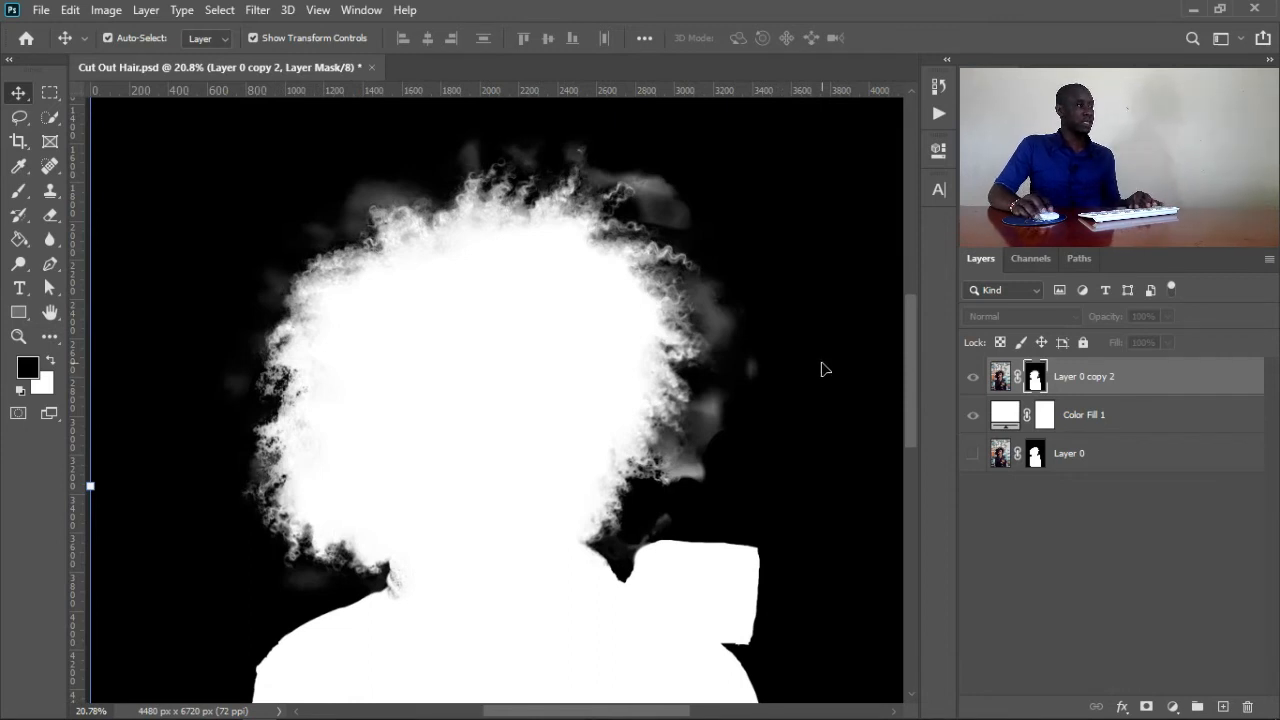
# Paint black over the grey haze around the hair in the mask with a size 311 brush in Overlay mode.
pyautogui.press('b')
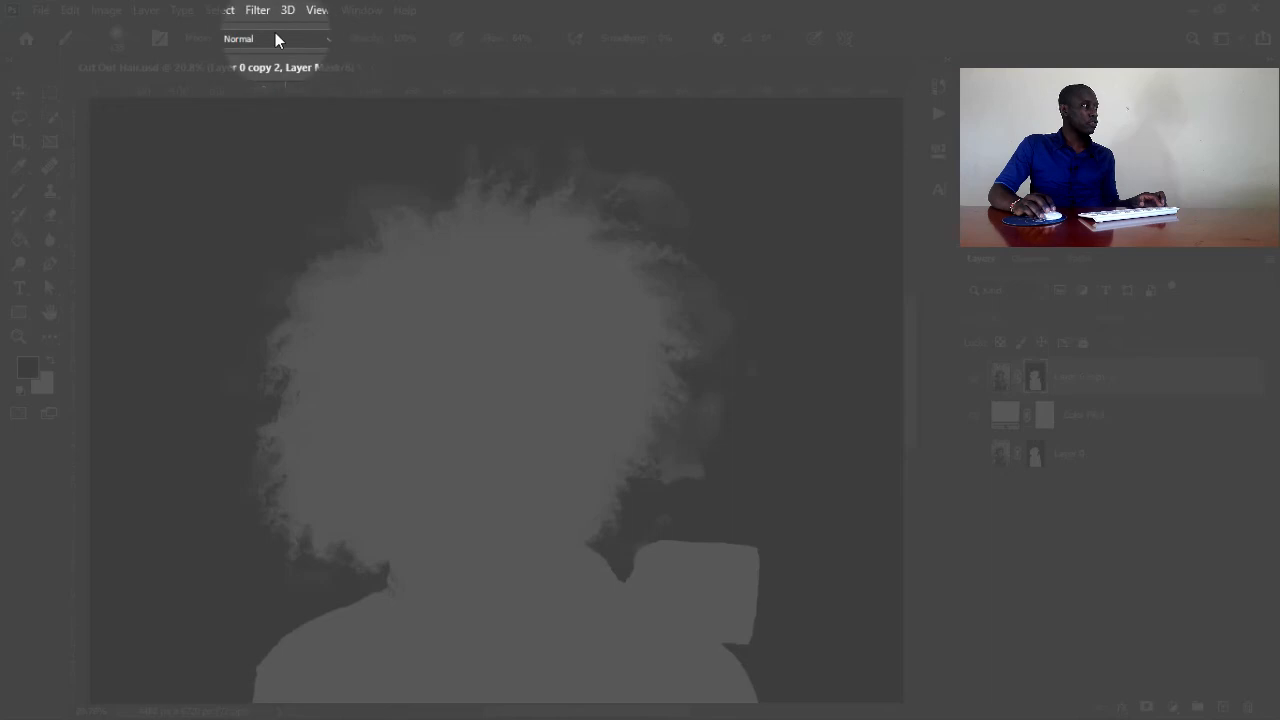
pyautogui.click(277, 37)
pyautogui.click(248, 292)
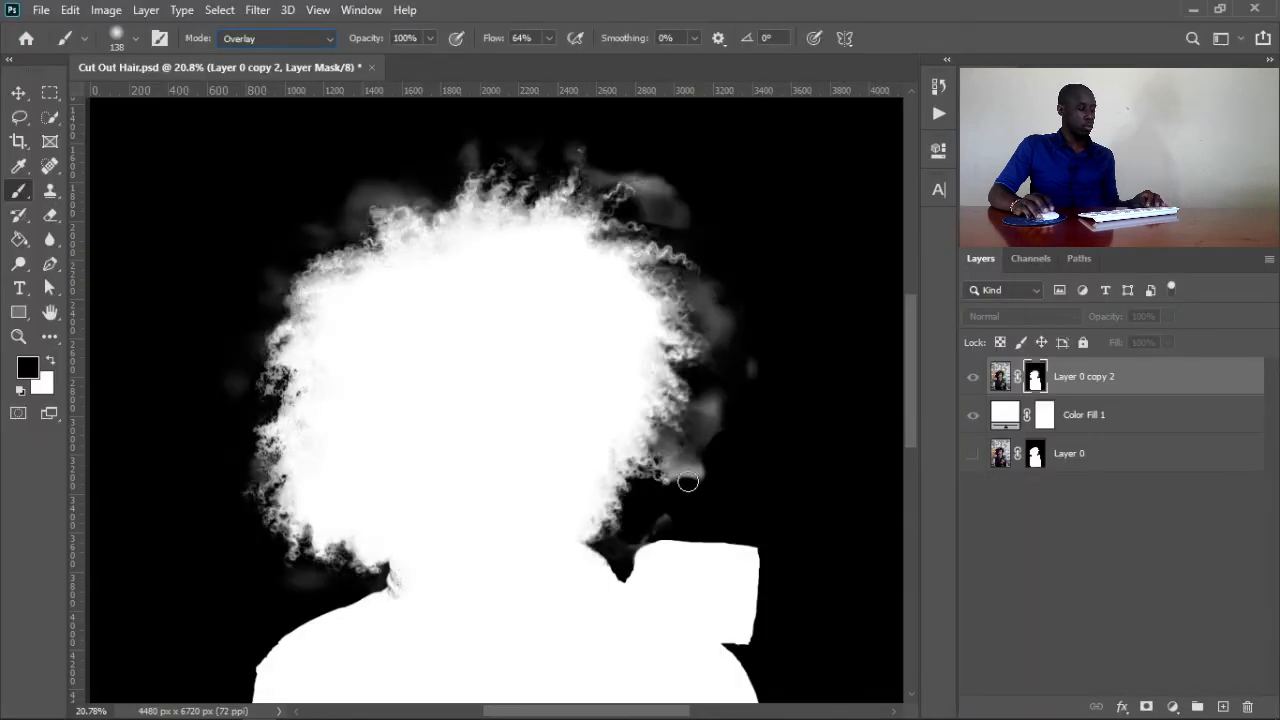
pyautogui.moveTo(698, 469); pyautogui.dragTo(715, 470)
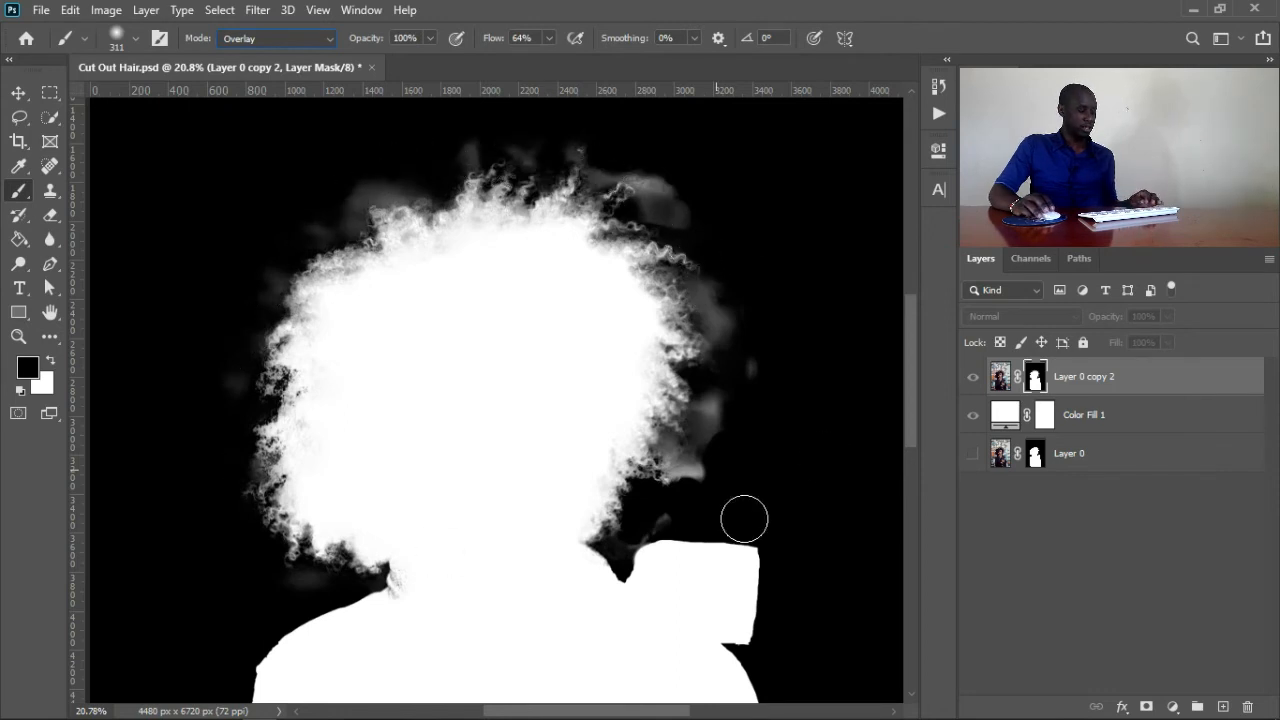
pyautogui.keyDown('alt'); pyautogui.rightClick(734, 481); pyautogui.keyUp('alt')
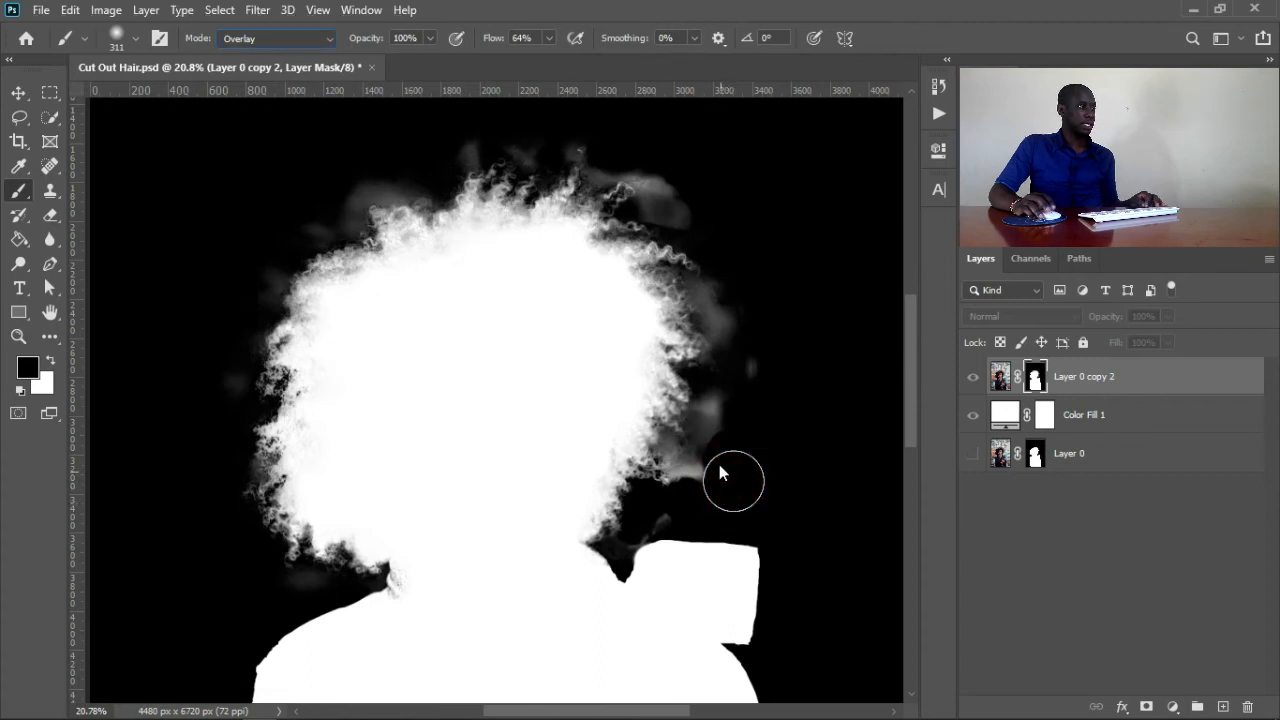
pyautogui.moveTo(698, 466)
pyautogui.mouseDown()
pyautogui.moveTo(626, 544)
pyautogui.moveTo(713, 394)
pyautogui.moveTo(690, 475)
pyautogui.moveTo(789, 357)
pyautogui.moveTo(752, 358)
pyautogui.moveTo(711, 288)
pyautogui.moveTo(707, 307)
pyautogui.moveTo(706, 215)
pyautogui.moveTo(696, 230)
pyautogui.moveTo(669, 191)
pyautogui.moveTo(584, 170)
pyautogui.moveTo(362, 168)
pyautogui.moveTo(375, 165)
pyautogui.moveTo(378, 211)
pyautogui.moveTo(370, 189)
pyautogui.moveTo(244, 315)
pyautogui.moveTo(264, 318)
pyautogui.moveTo(229, 464)
pyautogui.moveTo(264, 554)
pyautogui.moveTo(356, 580)
pyautogui.moveTo(335, 588)
pyautogui.moveTo(280, 560)
pyautogui.moveTo(237, 472)
pyautogui.moveTo(246, 353)
pyautogui.moveTo(299, 269)
pyautogui.moveTo(267, 308)
pyautogui.moveTo(281, 179)
pyautogui.moveTo(313, 125)
pyautogui.moveTo(260, 284)
pyautogui.moveTo(434, 166)
pyautogui.moveTo(410, 220)
pyautogui.moveTo(537, 147)
pyautogui.moveTo(630, 151)
pyautogui.moveTo(623, 193)
pyautogui.moveTo(710, 244)
pyautogui.moveTo(688, 183)
pyautogui.moveTo(728, 402)
pyautogui.moveTo(675, 497)
pyautogui.moveTo(687, 451)
pyautogui.moveTo(681, 485)
pyautogui.moveTo(753, 468)
pyautogui.mouseUp()
# Paint white along the inner hair edge of the mask in Overlay mode, reducing the brush size to 176.
pyautogui.press('x')
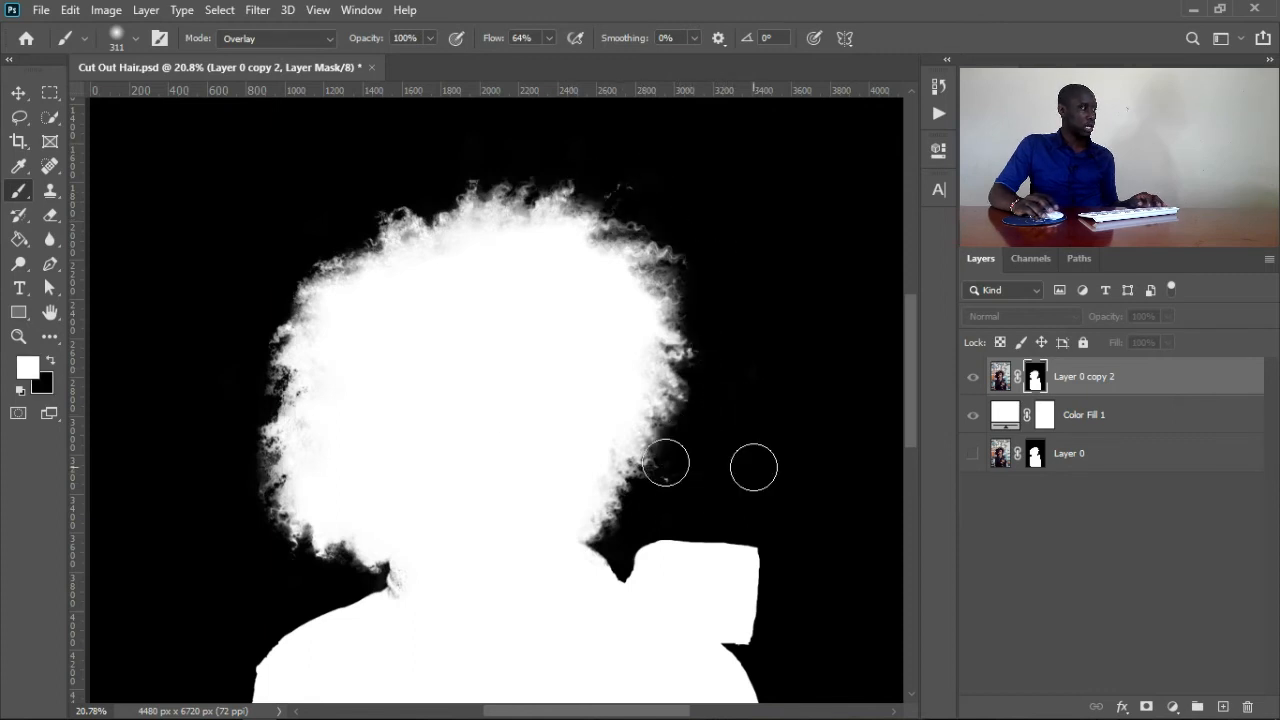
pyautogui.moveTo(594, 509); pyautogui.dragTo(600, 511)
pyautogui.moveTo(294, 513)
pyautogui.mouseDown()
pyautogui.moveTo(307, 476)
pyautogui.moveTo(288, 457)
pyautogui.moveTo(282, 477)
pyautogui.moveTo(277, 449)
pyautogui.moveTo(304, 412)
pyautogui.moveTo(297, 357)
pyautogui.moveTo(280, 385)
pyautogui.moveTo(296, 370)
pyautogui.moveTo(277, 331)
pyautogui.moveTo(272, 354)
pyautogui.moveTo(308, 312)
pyautogui.moveTo(310, 277)
pyautogui.moveTo(339, 278)
pyautogui.moveTo(334, 266)
pyautogui.moveTo(398, 241)
pyautogui.moveTo(391, 221)
pyautogui.moveTo(449, 229)
pyautogui.moveTo(465, 206)
pyautogui.moveTo(512, 225)
pyautogui.moveTo(570, 195)
pyautogui.moveTo(582, 220)
pyautogui.moveTo(615, 217)
pyautogui.moveTo(601, 245)
pyautogui.moveTo(645, 238)
pyautogui.moveTo(637, 271)
pyautogui.moveTo(660, 255)
pyautogui.moveTo(650, 280)
pyautogui.moveTo(670, 289)
pyautogui.moveTo(675, 327)
pyautogui.moveTo(666, 303)
pyautogui.moveTo(678, 372)
pyautogui.moveTo(645, 466)
pyautogui.moveTo(626, 466)
pyautogui.moveTo(630, 486)
pyautogui.moveTo(601, 527)
pyautogui.mouseUp()
pyautogui.keyDown('alt'); pyautogui.rightClick(306, 472); pyautogui.keyUp('alt')
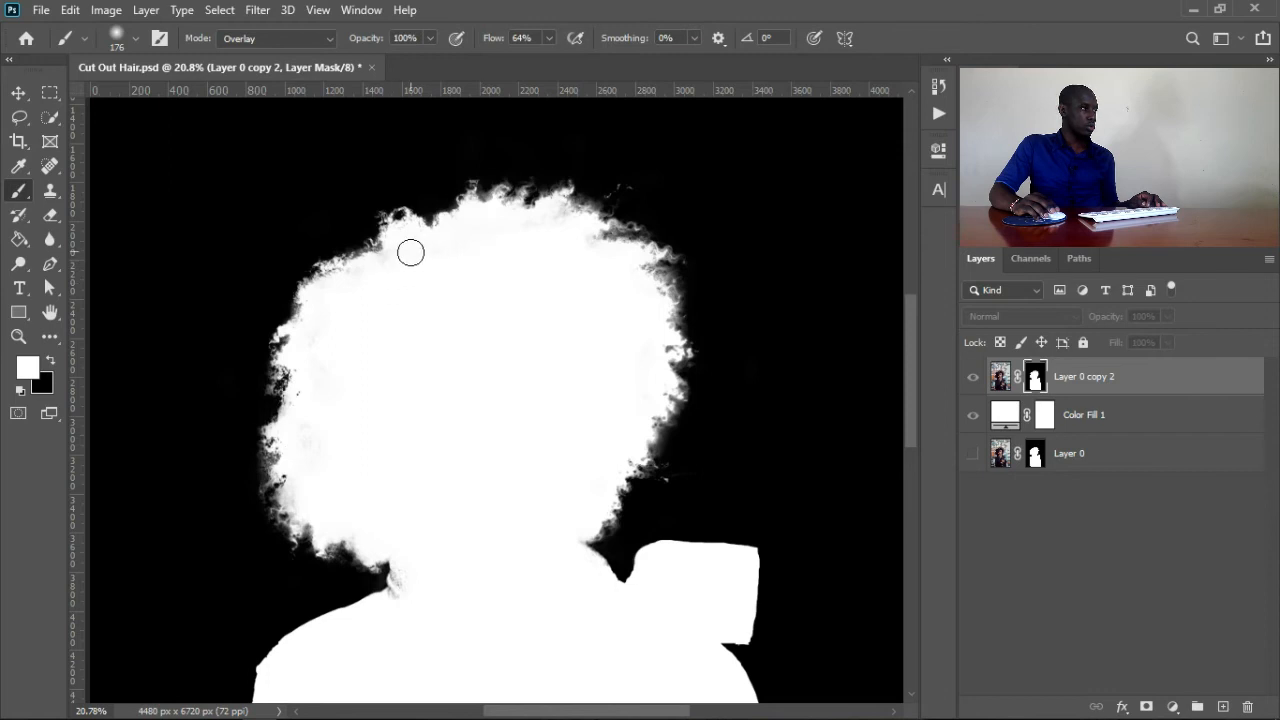
pyautogui.moveTo(296, 497)
pyautogui.mouseDown()
pyautogui.moveTo(340, 544)
pyautogui.moveTo(361, 520)
pyautogui.moveTo(398, 586)
pyautogui.mouseUp()
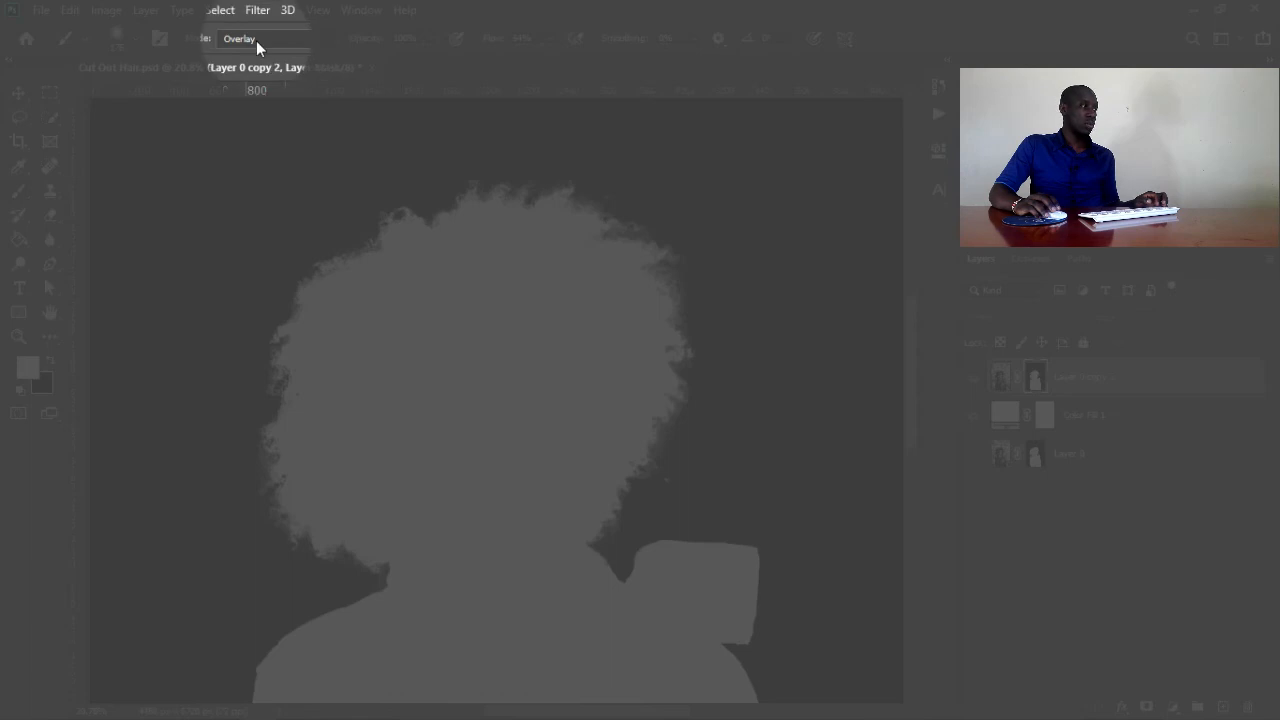
# Set the brush mode back to Normal and return from the mask view to the full-colour image.
pyautogui.click(256, 40)
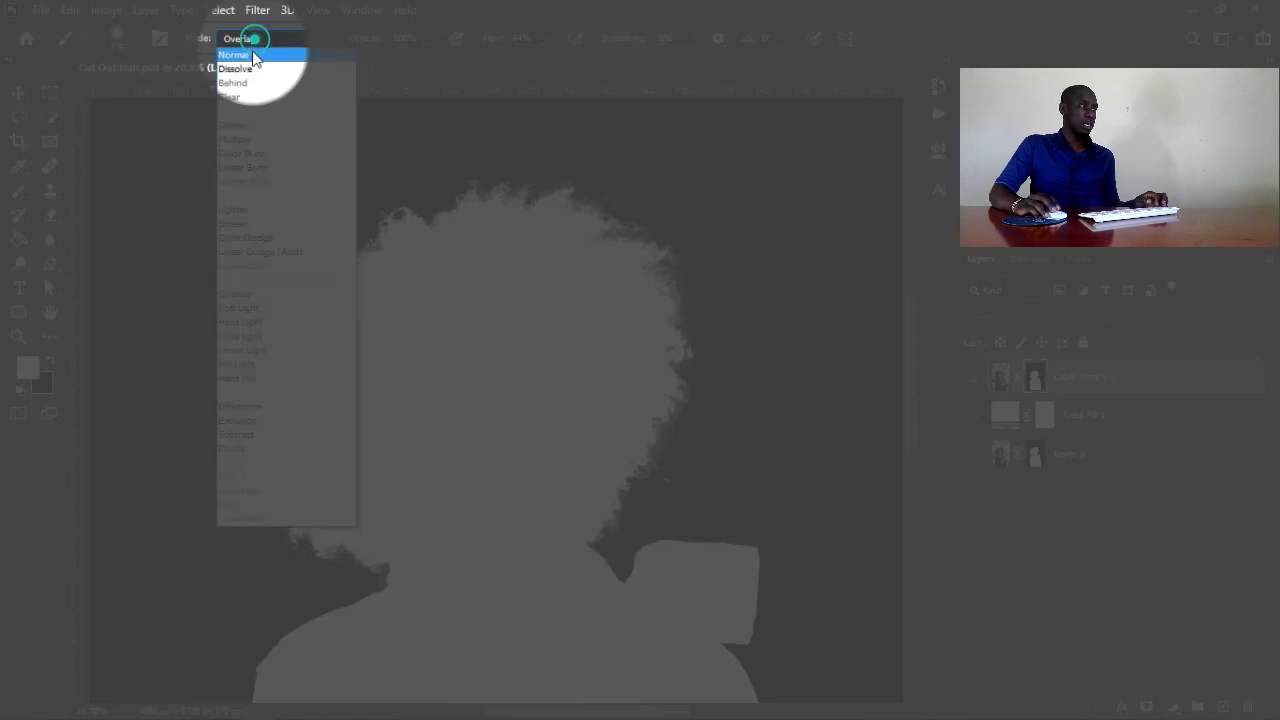
pyautogui.click(240, 54)
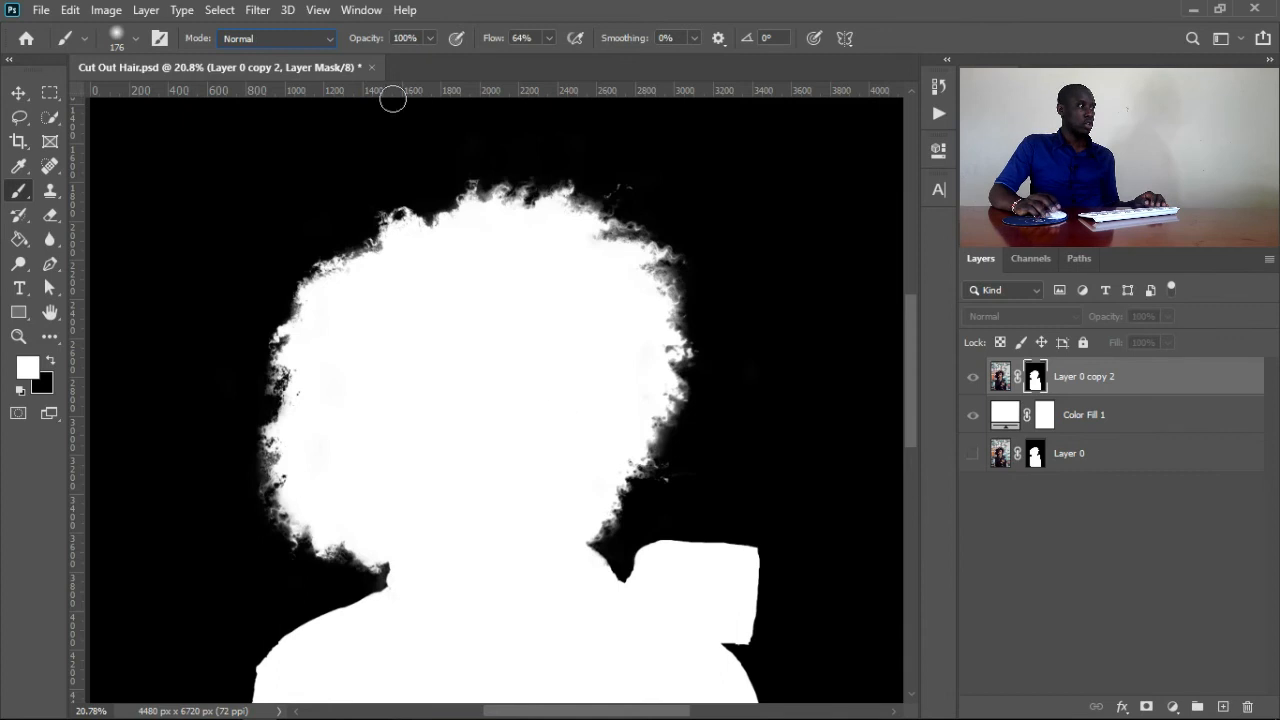
pyautogui.keyDown('alt'); pyautogui.click(1035, 377); pyautogui.keyUp('alt')
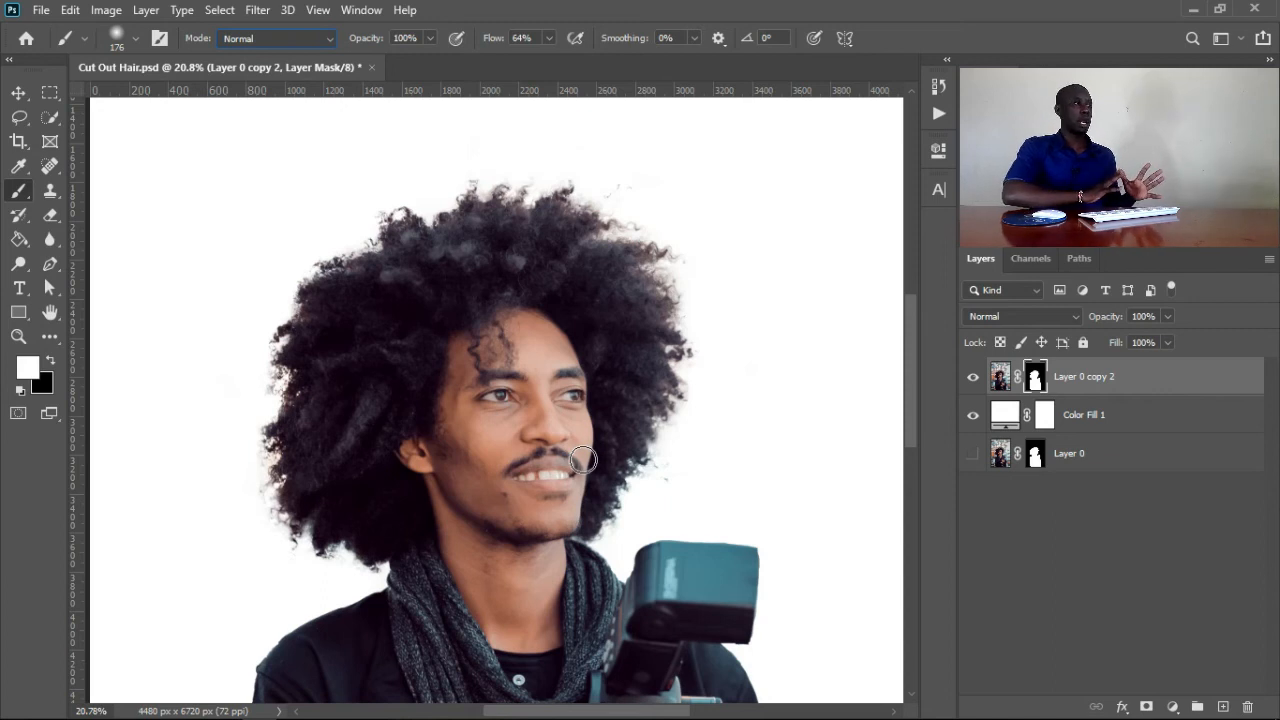
# Examine the cutout's hair edges against the white background up close and as a whole image, with no layer selected.
pyautogui.moveTo(580, 238); pyautogui.dragTo(684, 237)
pyautogui.moveTo(699, 155); pyautogui.dragTo(490, 330)
pyautogui.moveTo(566, 411); pyautogui.dragTo(474, 265)
pyautogui.moveTo(662, 482); pyautogui.dragTo(551, 323)
pyautogui.moveTo(641, 352); pyautogui.dragTo(569, 357)
pyautogui.moveTo(230, 331)
pyautogui.mouseDown()
pyautogui.moveTo(560, 289)
pyautogui.moveTo(552, 272)
pyautogui.moveTo(560, 306)
pyautogui.moveTo(585, 311)
pyautogui.mouseUp()
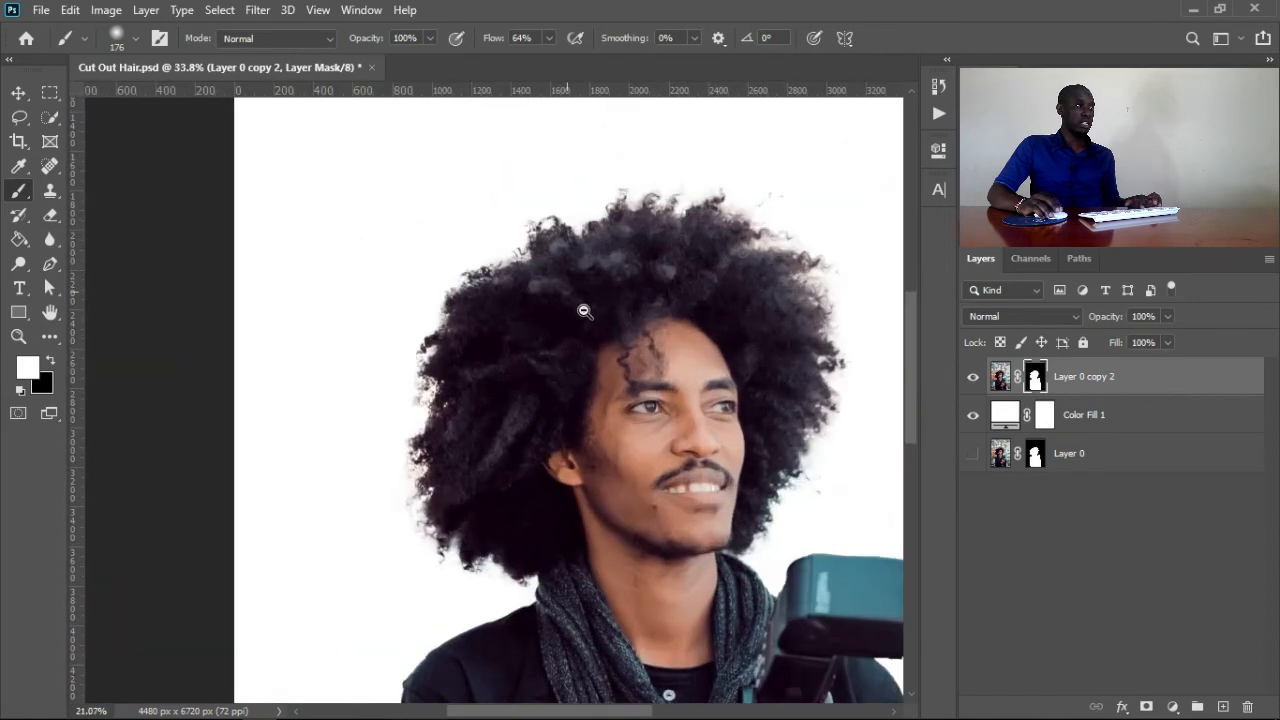
pyautogui.moveTo(727, 288); pyautogui.dragTo(660, 299)
pyautogui.moveTo(763, 341); pyautogui.dragTo(721, 344)
pyautogui.moveTo(781, 402); pyautogui.dragTo(745, 384)
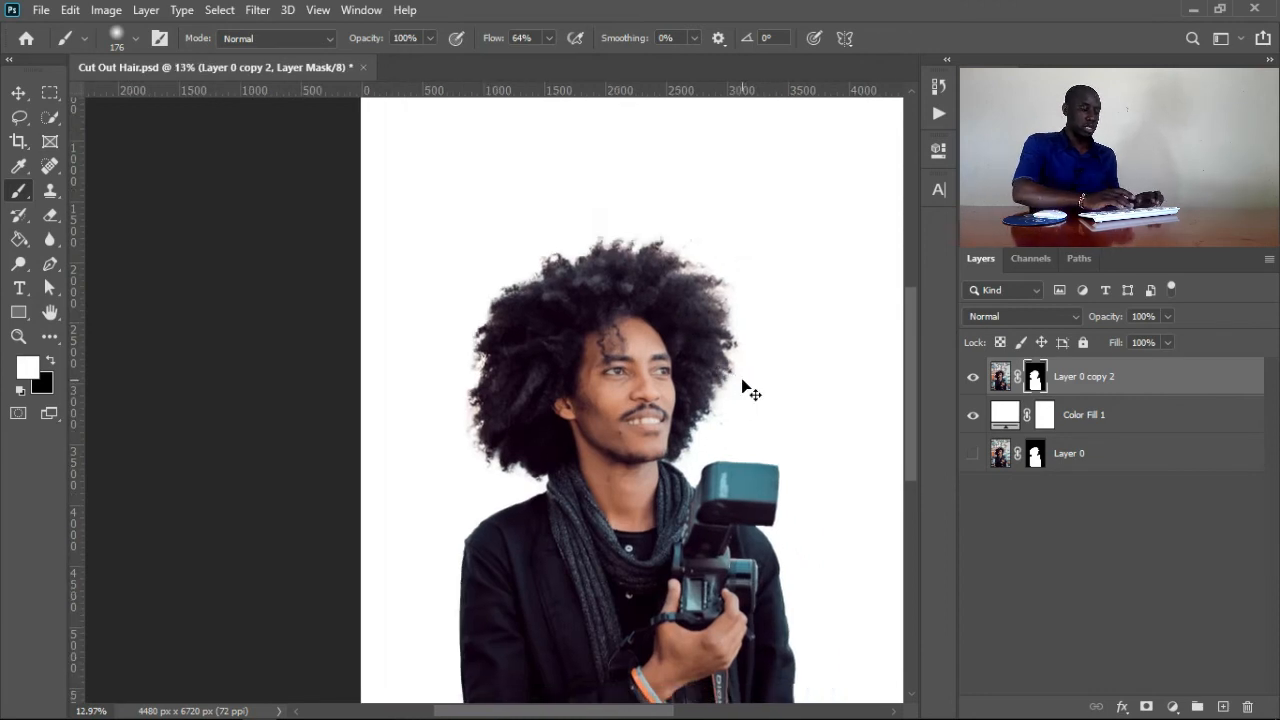
pyautogui.scroll(-2, 744, 385)
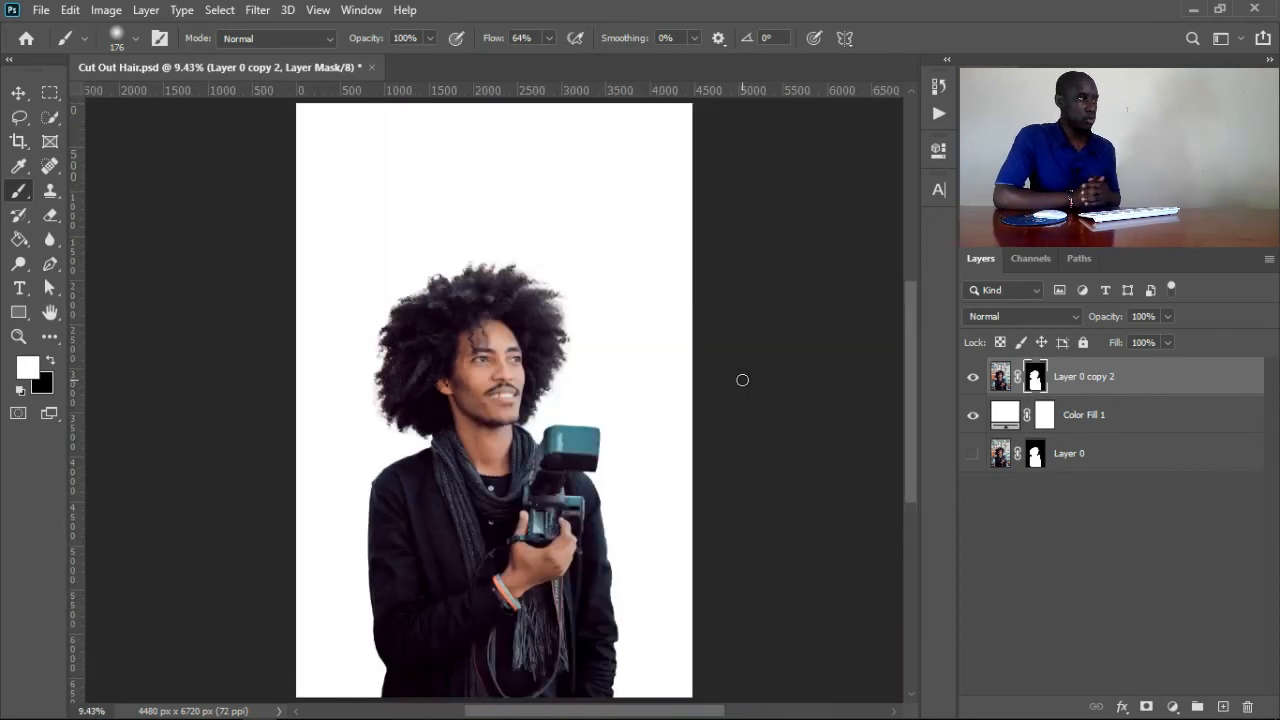
pyautogui.press('v')
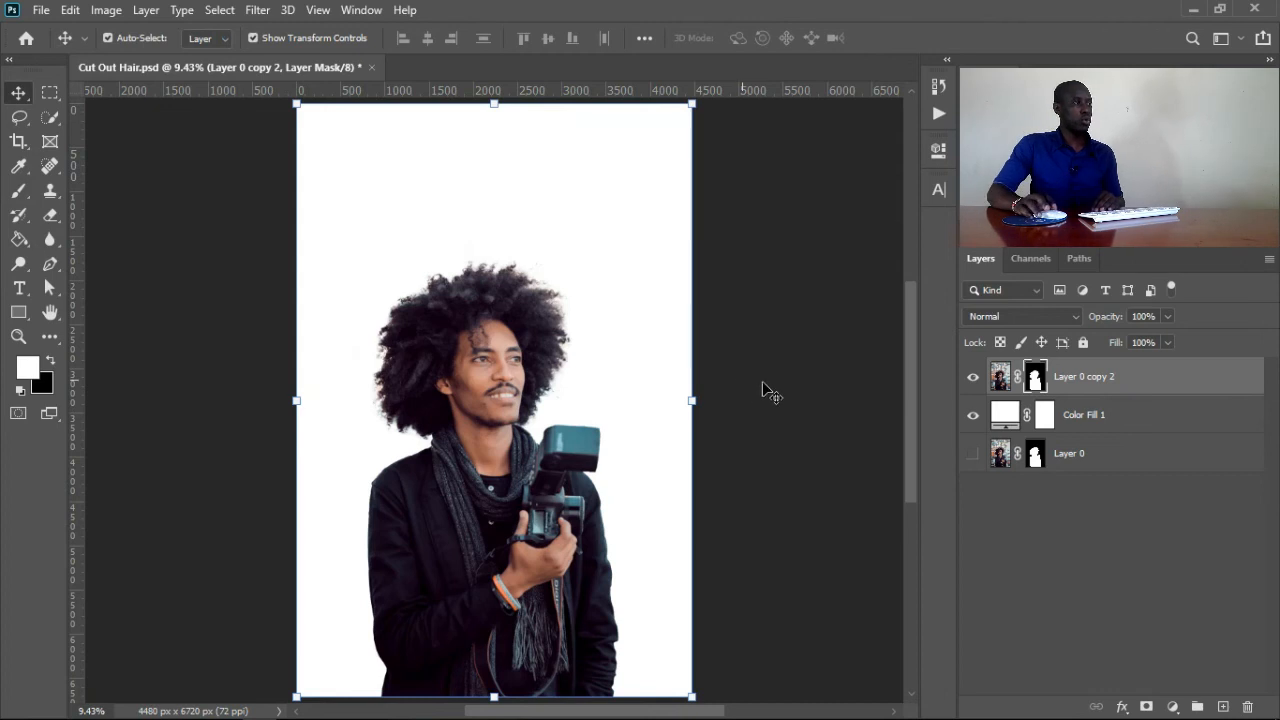
pyautogui.click(760, 462)
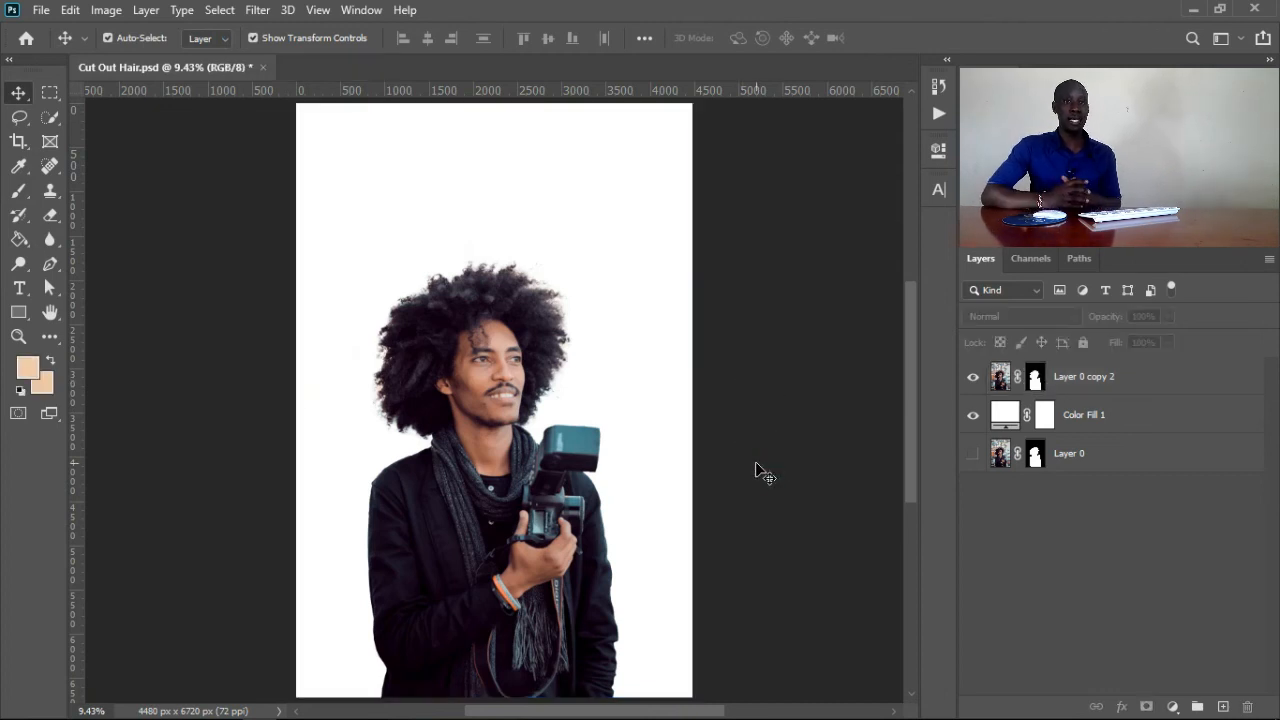